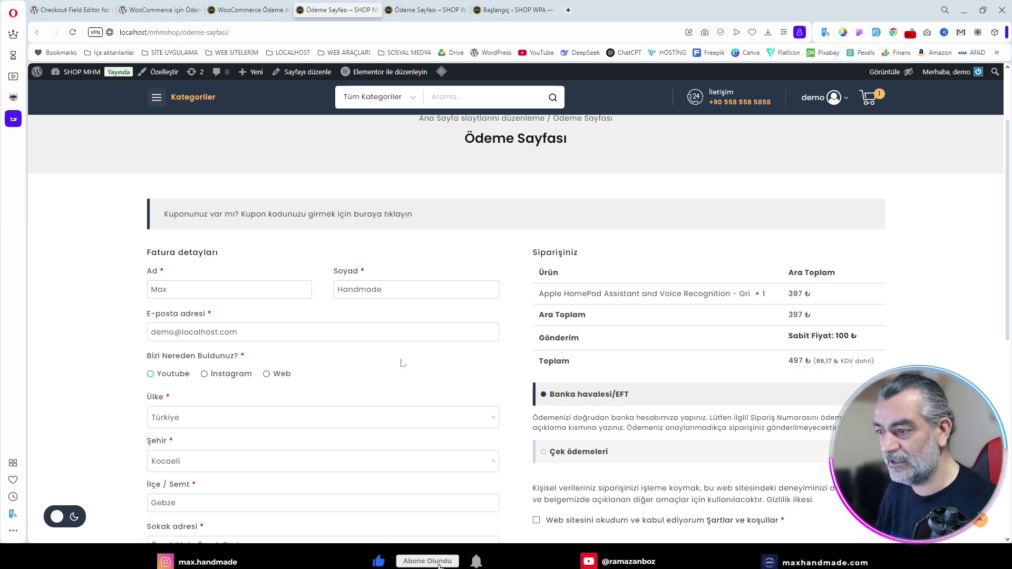
Step: Switch to the shop.wpalemi.com checkout page and examine its billing detail fields
{"action": "scroll", "coordinate": [402, 362], "scroll_direction": "up", "scroll_amount": 1}
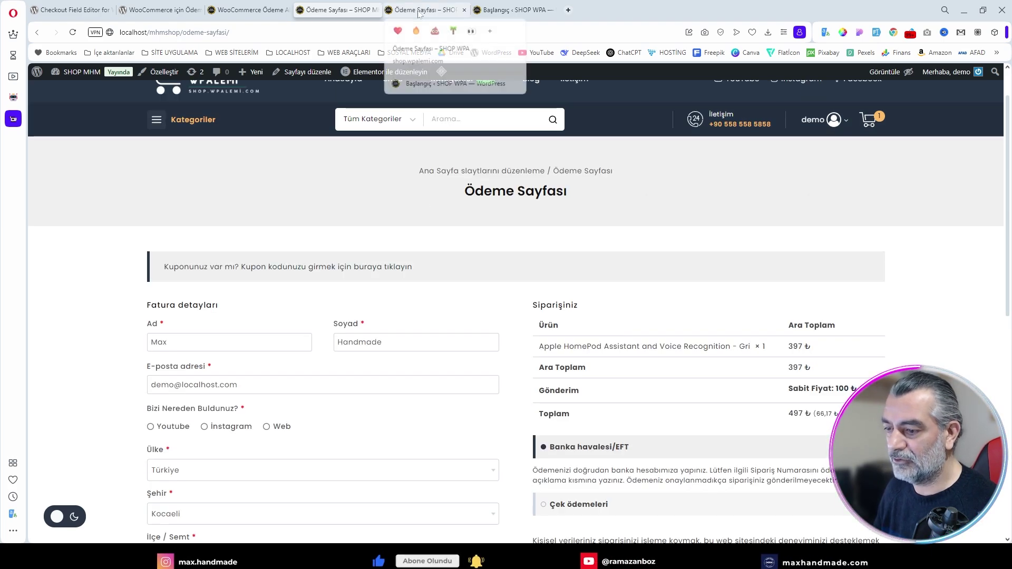
{"action": "left_click", "coordinate": [454, 9]}
{"action": "scroll", "coordinate": [377, 357], "scroll_direction": "down", "scroll_amount": 1}
{"action": "scroll", "coordinate": [377, 358], "scroll_direction": "down", "scroll_amount": 2}
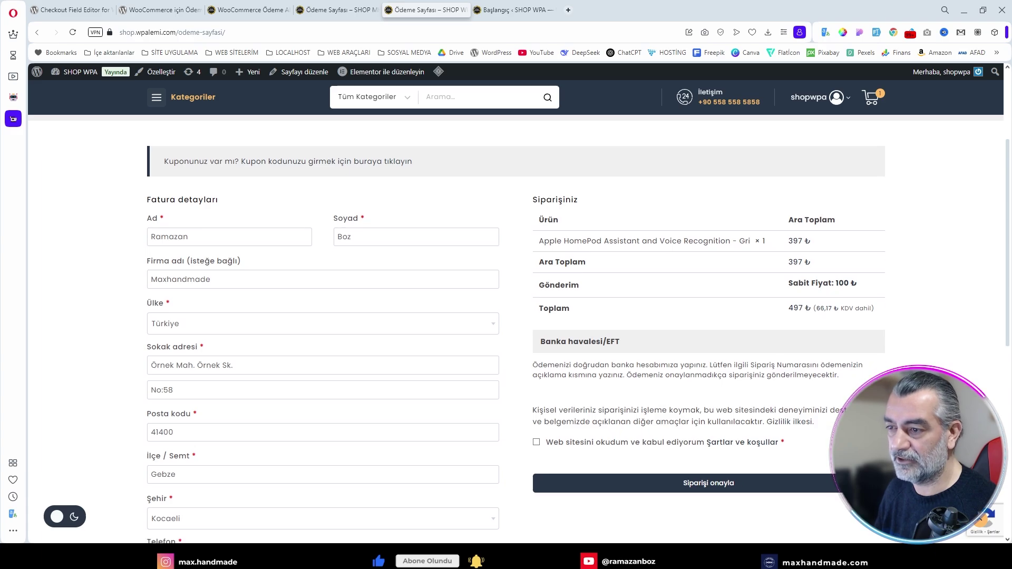
{"action": "scroll", "coordinate": [328, 319], "scroll_direction": "down", "scroll_amount": 5}
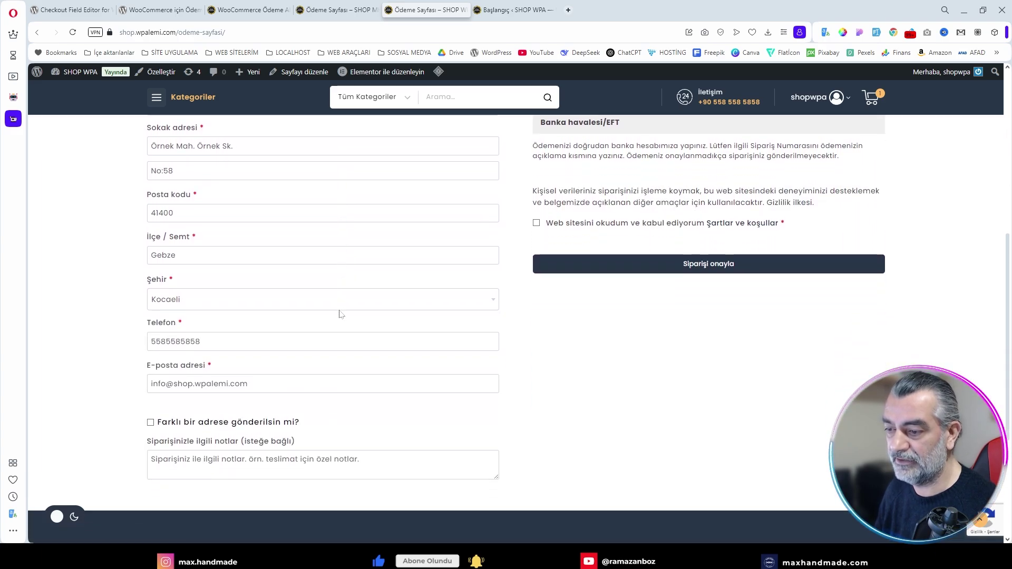
{"action": "scroll", "coordinate": [392, 317], "scroll_direction": "up", "scroll_amount": 5}
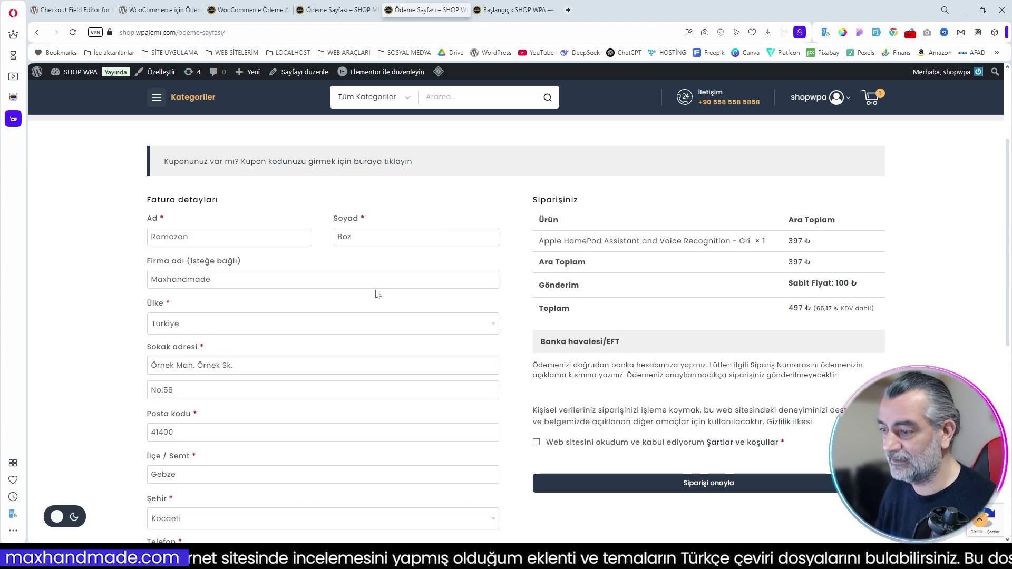
{"action": "scroll", "coordinate": [377, 293], "scroll_direction": "up", "scroll_amount": 2}
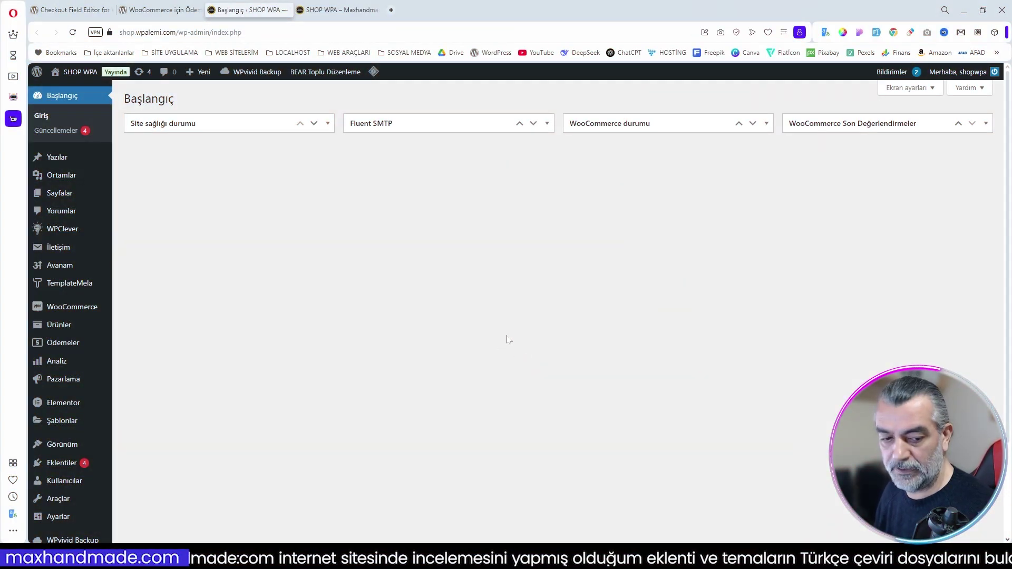
Step: Open the page for adding a new plugin to the SHOP WPA site
{"action": "mouse_move", "coordinate": [79, 463]}
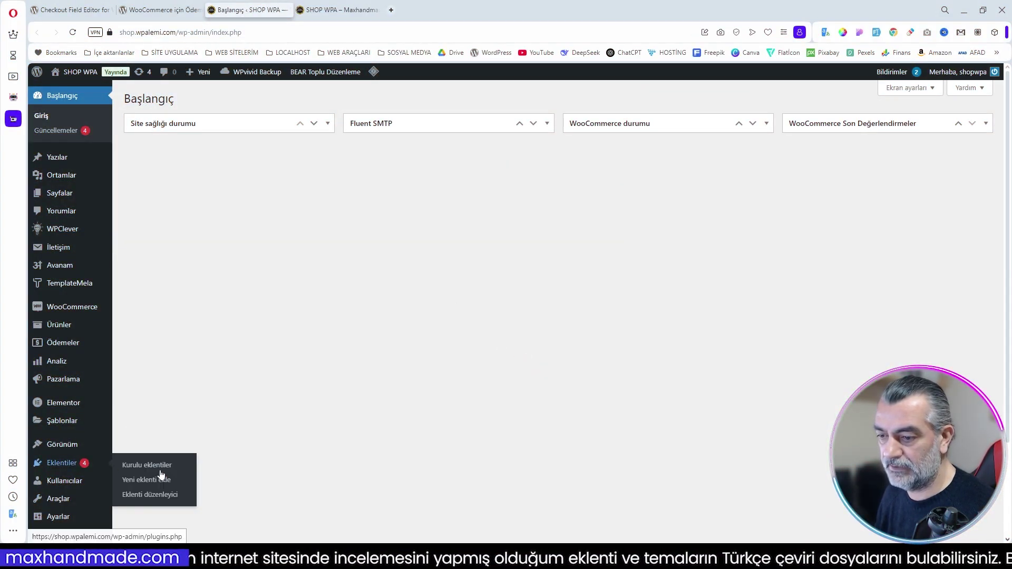
{"action": "left_click", "coordinate": [162, 483]}
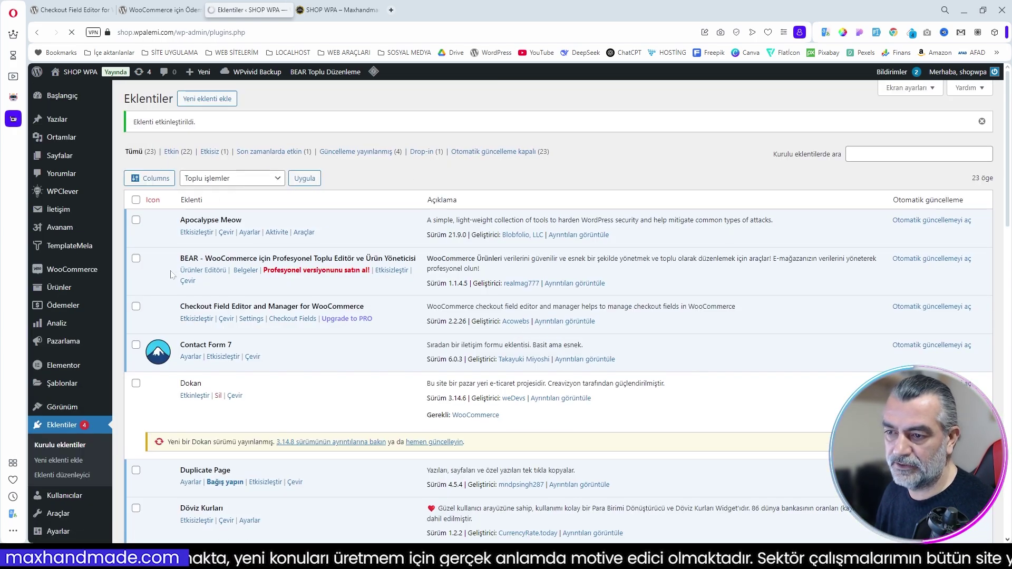
Step: Open WooCommerce's Ödeme Alanları form builder and look through the billing fields
{"action": "mouse_move", "coordinate": [74, 271]}
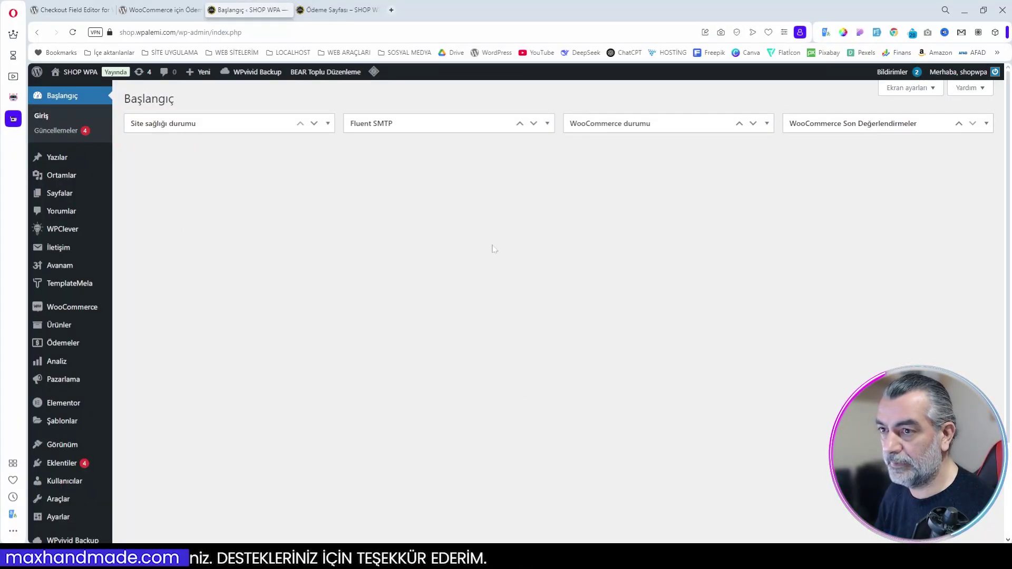
{"action": "mouse_move", "coordinate": [82, 309]}
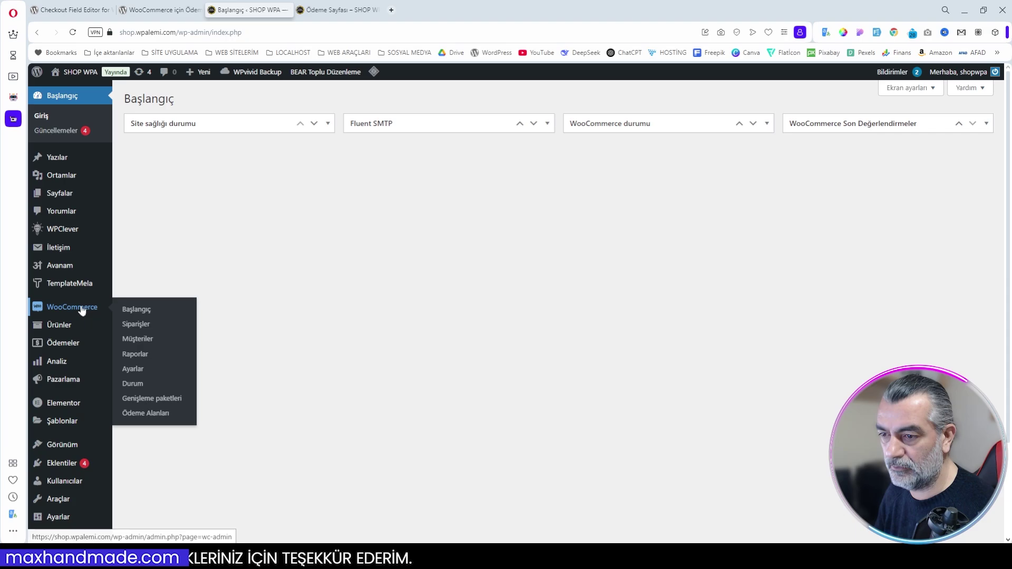
{"action": "left_click", "coordinate": [145, 417]}
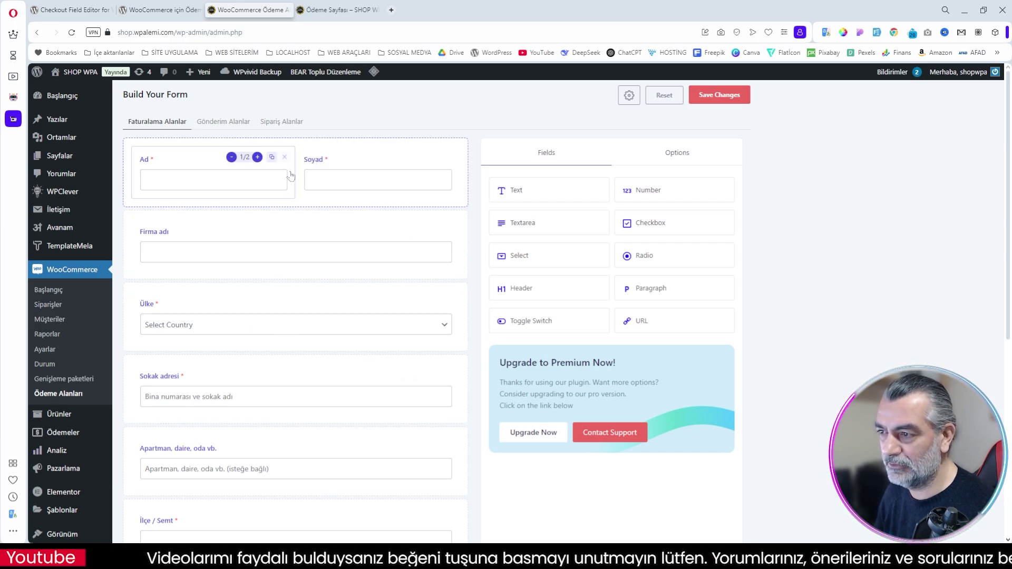
{"action": "scroll", "coordinate": [375, 319], "scroll_direction": "down", "scroll_amount": 7}
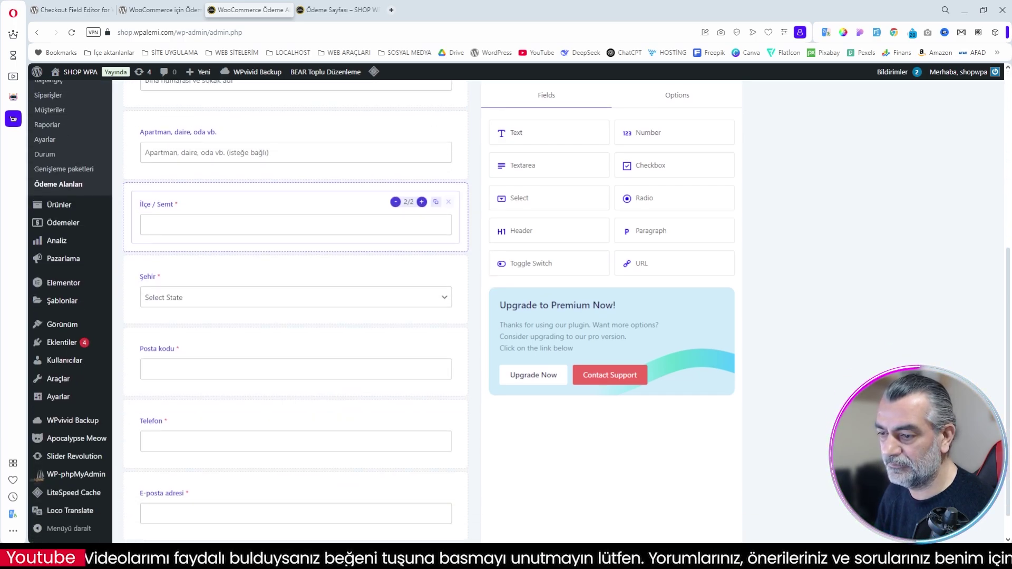
{"action": "scroll", "coordinate": [376, 343], "scroll_direction": "up", "scroll_amount": 7}
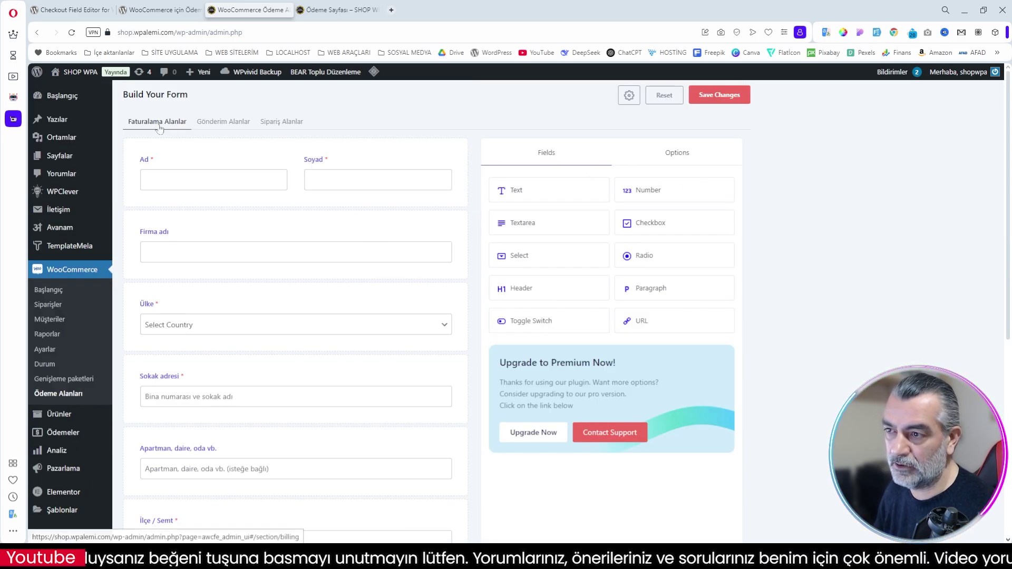
Step: Review the Gönderim Alanlar and Sipariş Alanlar sections, and return to the Faturalama Alanlar fields
{"action": "left_click", "coordinate": [222, 124]}
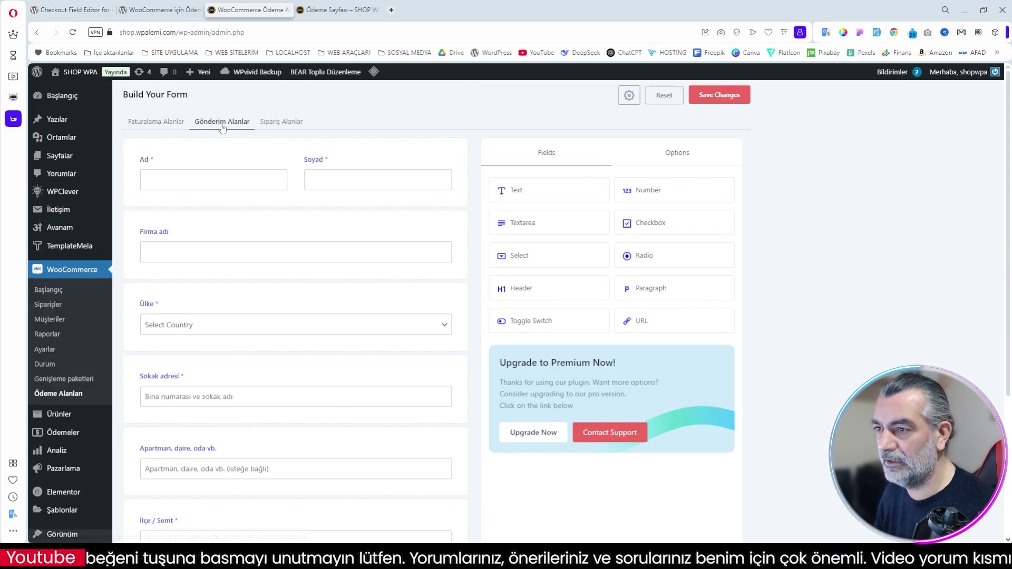
{"action": "scroll", "coordinate": [304, 301], "scroll_direction": "down", "scroll_amount": 3}
{"action": "scroll", "coordinate": [304, 302], "scroll_direction": "up", "scroll_amount": 3}
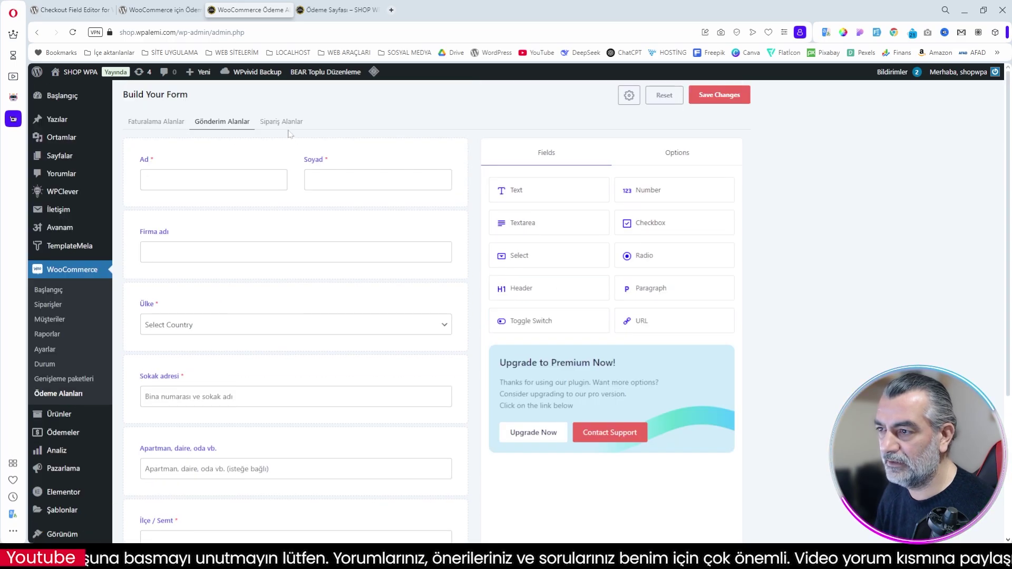
{"action": "left_click", "coordinate": [280, 122]}
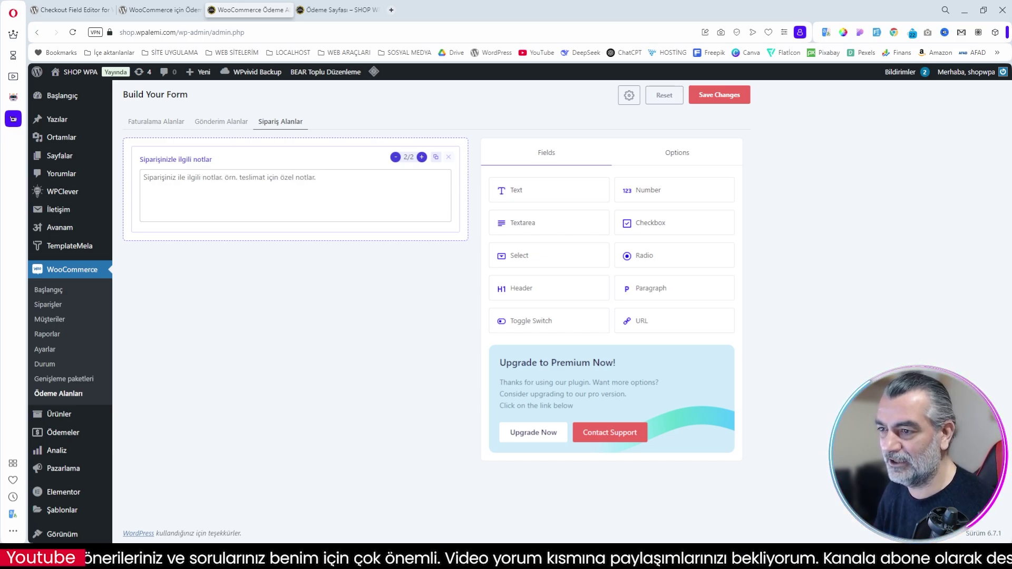
{"action": "left_click", "coordinate": [157, 122]}
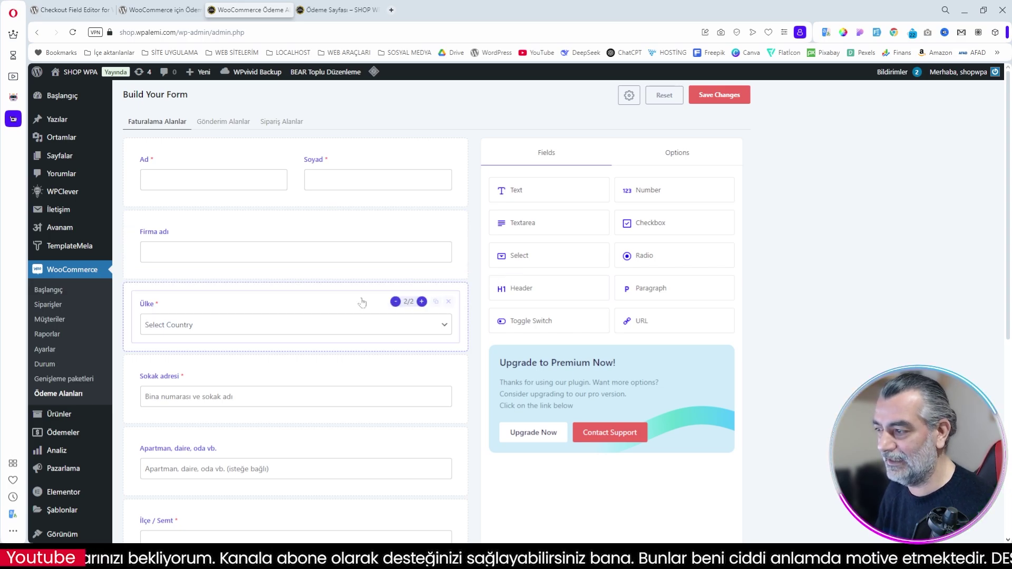
{"action": "scroll", "coordinate": [358, 300], "scroll_direction": "down", "scroll_amount": 3}
{"action": "scroll", "coordinate": [327, 295], "scroll_direction": "up", "scroll_amount": 3}
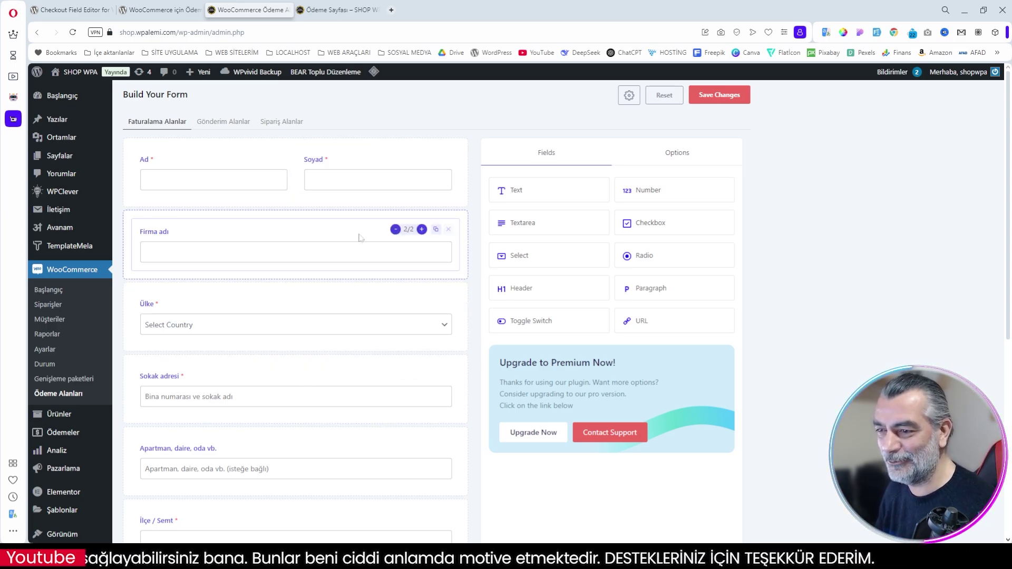
Step: Try the Ad field at 2/2 width, then return it to 1/2 and place Soyad beside it
{"action": "mouse_move", "coordinate": [251, 223]}
{"action": "left_mouse_down"}
{"action": "mouse_move", "coordinate": [237, 316]}
{"action": "mouse_move", "coordinate": [244, 244]}
{"action": "mouse_move", "coordinate": [255, 260]}
{"action": "mouse_move", "coordinate": [262, 156]}
{"action": "mouse_move", "coordinate": [259, 445]}
{"action": "mouse_move", "coordinate": [297, 202]}
{"action": "mouse_move", "coordinate": [292, 105]}
{"action": "mouse_move", "coordinate": [259, 289]}
{"action": "mouse_move", "coordinate": [260, 226]}
{"action": "left_mouse_up"}
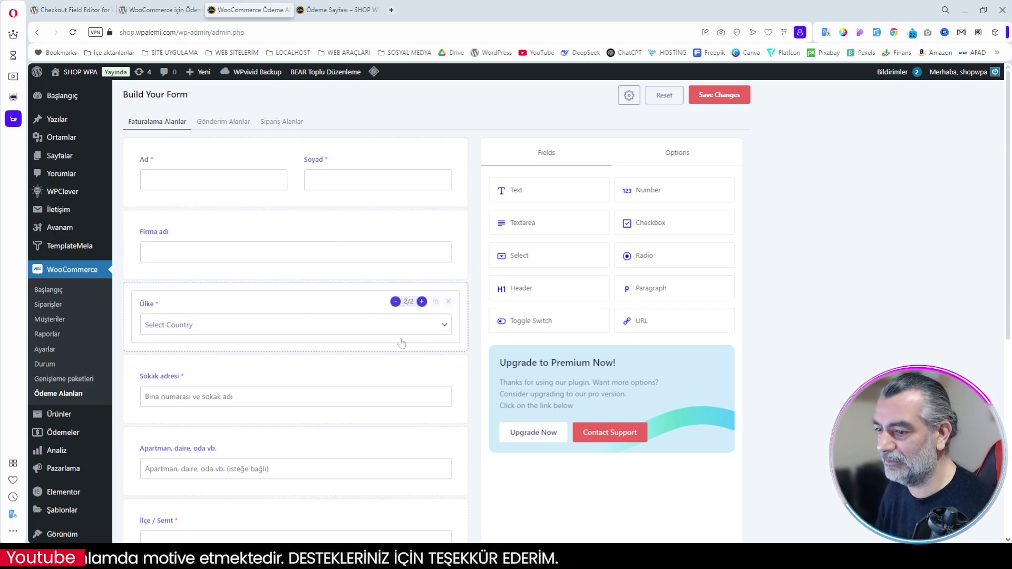
{"action": "mouse_move", "coordinate": [258, 171]}
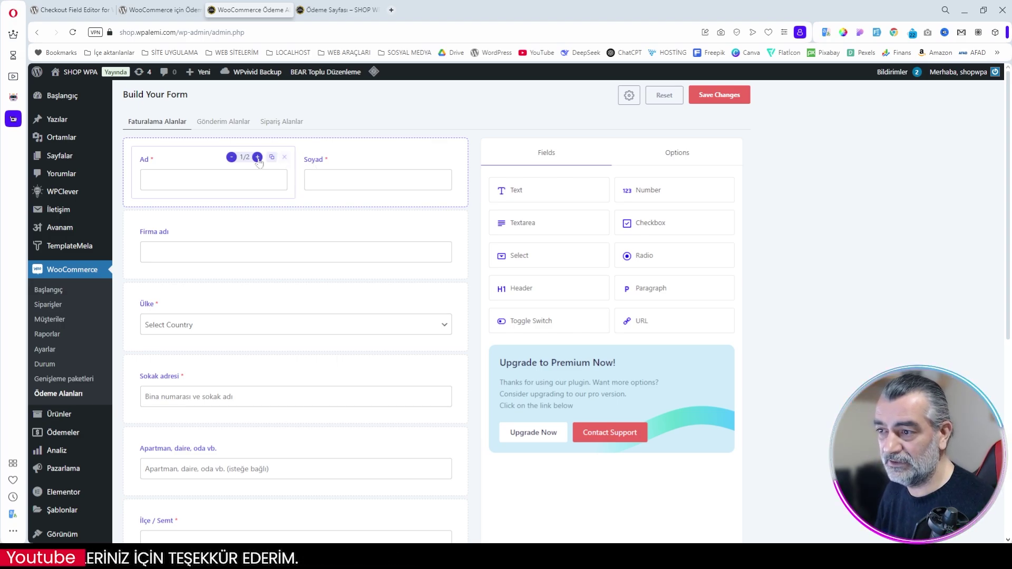
{"action": "left_click", "coordinate": [258, 157]}
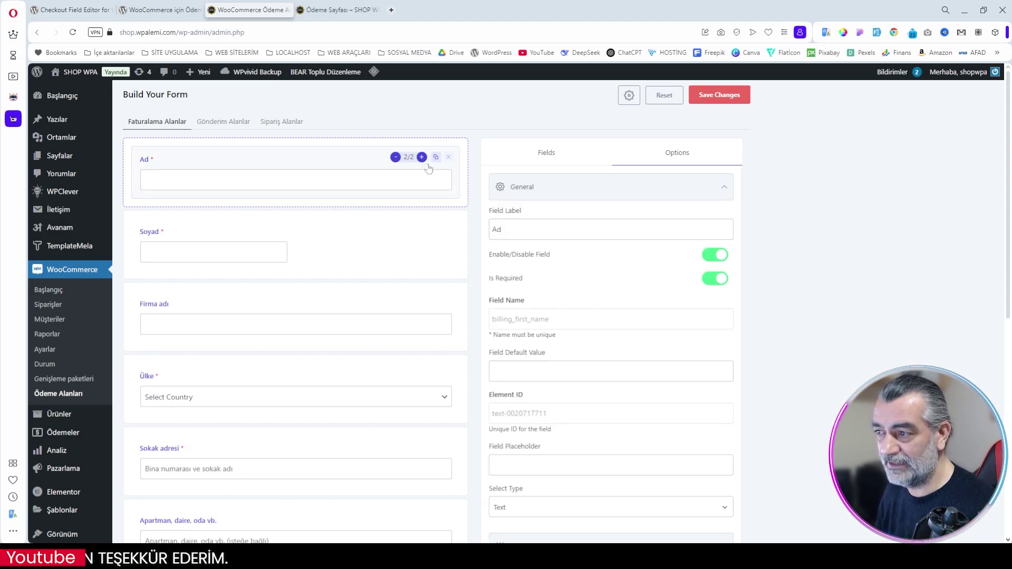
{"action": "left_click", "coordinate": [395, 157]}
{"action": "left_click_drag", "start_coordinate": [338, 221], "coordinate": [370, 148]}
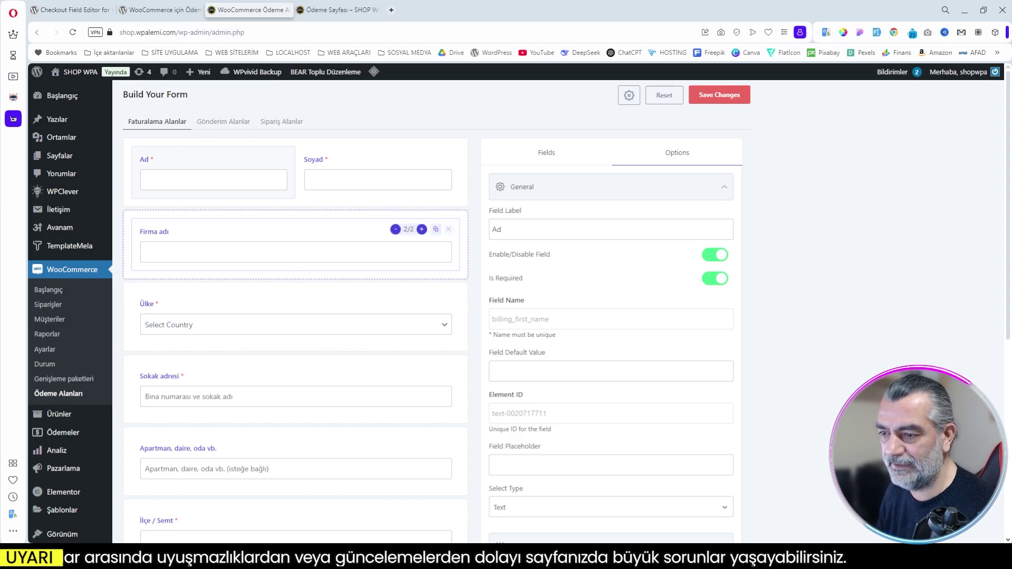
Step: Change the label of the Firma adı billing field to "Şirket Adı"
{"action": "scroll", "coordinate": [289, 248], "scroll_direction": "down", "scroll_amount": 5}
{"action": "scroll", "coordinate": [295, 211], "scroll_direction": "down", "scroll_amount": 2}
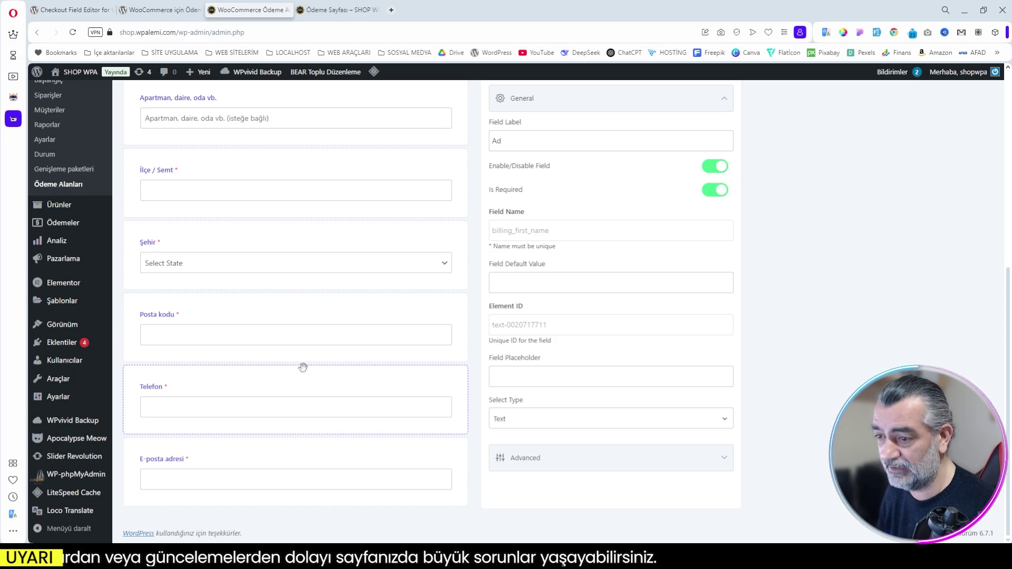
{"action": "scroll", "coordinate": [327, 350], "scroll_direction": "up", "scroll_amount": 6}
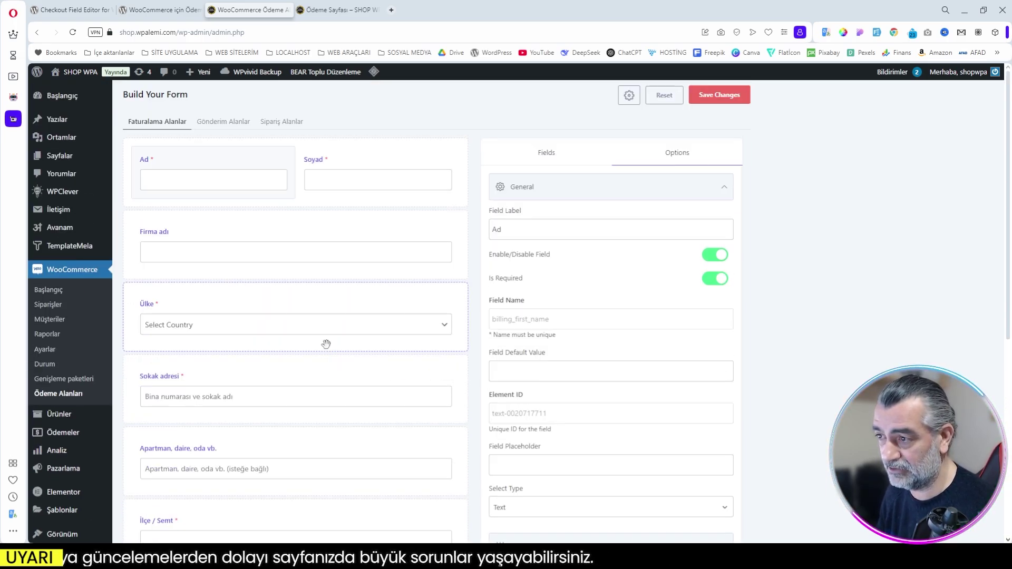
{"action": "left_click", "coordinate": [276, 231]}
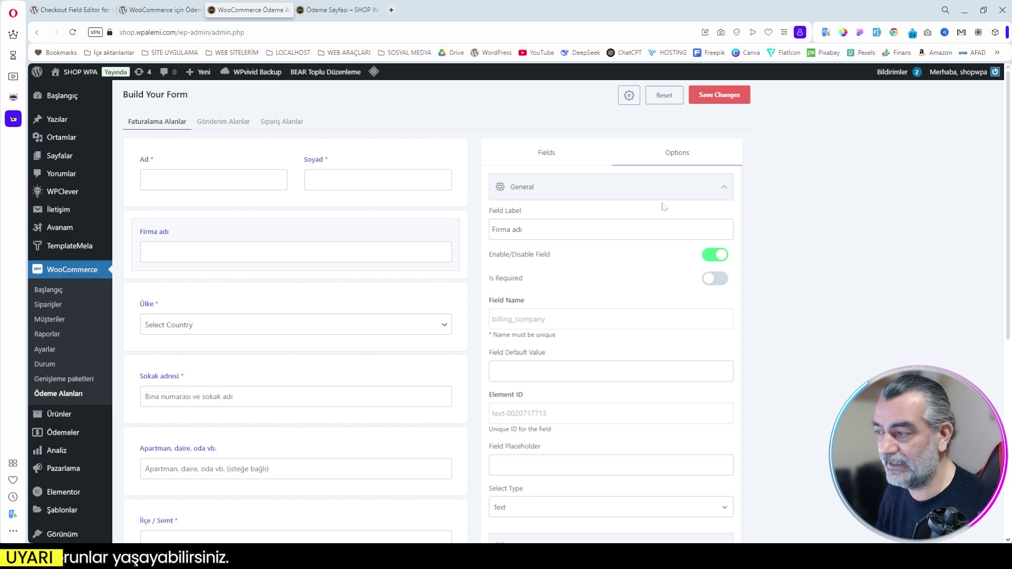
{"action": "left_click", "coordinate": [522, 229]}
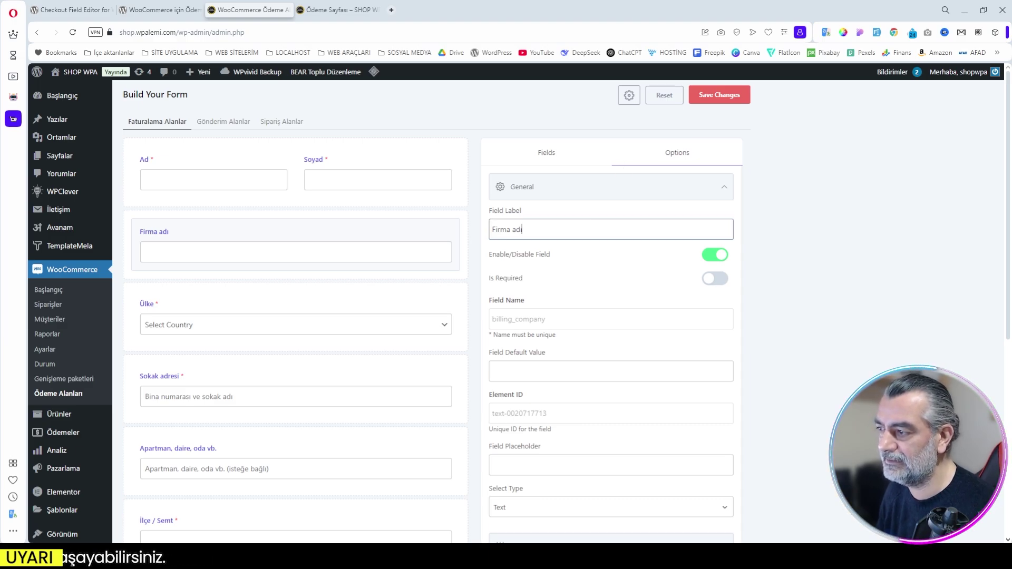
{"action": "key", "text": "BackSpace"}
{"action": "key", "text": "BackSpace"}
{"action": "key", "text": "BackSpace"}
{"action": "key", "text": "BackSpace"}
{"action": "key", "text": "BackSpace"}
{"action": "key", "text": "BackSpace"}
{"action": "key", "text": "BackSpace"}
{"action": "key", "text": "BackSpace"}
{"action": "key", "text": "BackSpace"}
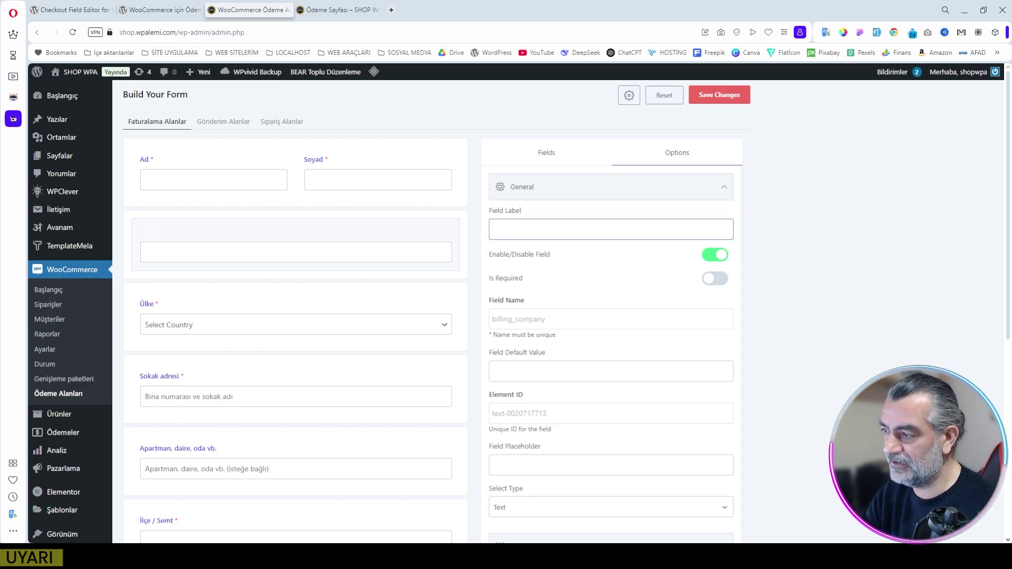
{"action": "type", "text": "Şirket "}
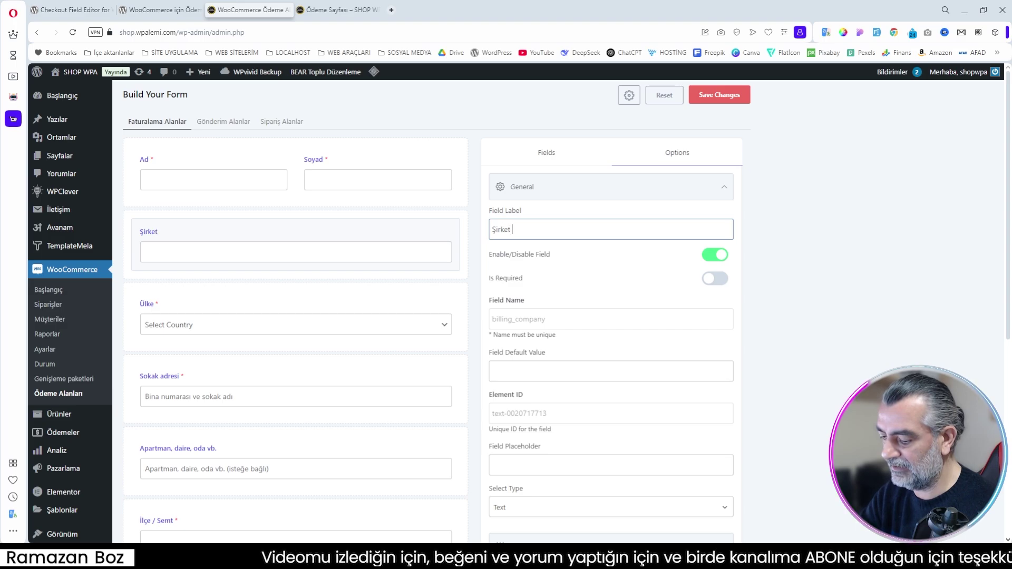
{"action": "type", "text": "Adı"}
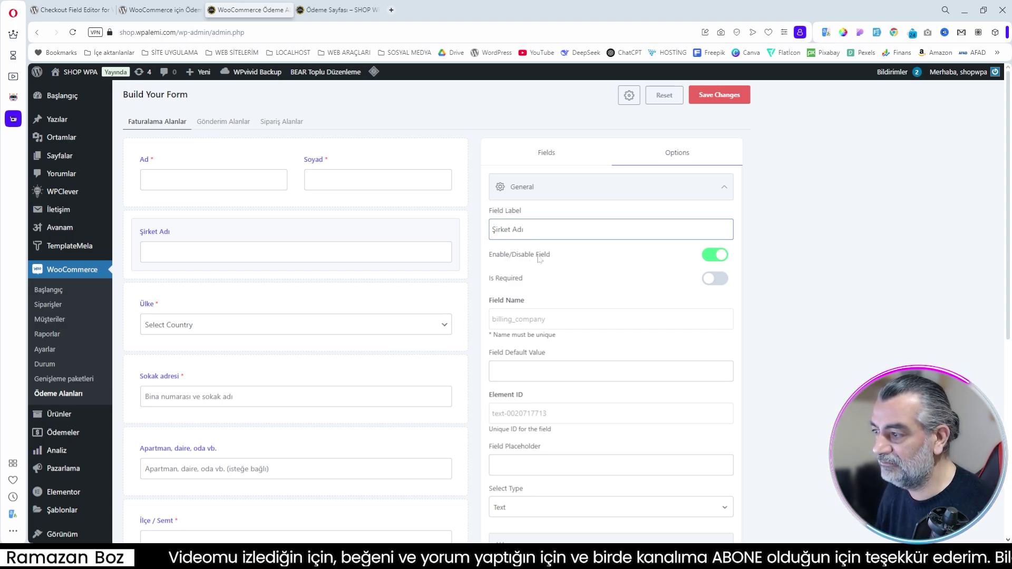
Step: Try disabling the Şirket Adı field and making it required, restoring each setting to its original state
{"action": "left_click", "coordinate": [714, 257]}
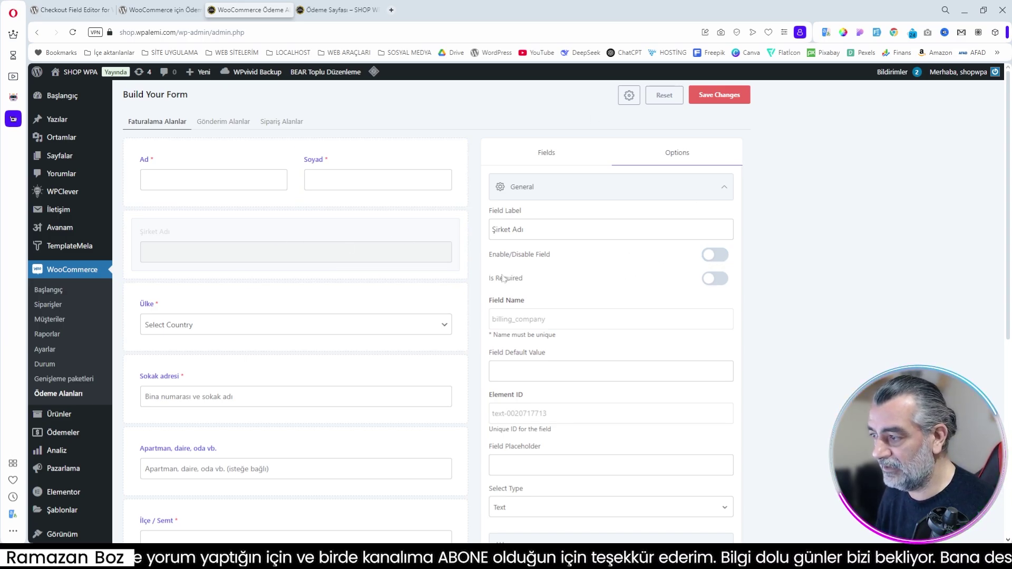
{"action": "left_click", "coordinate": [715, 256]}
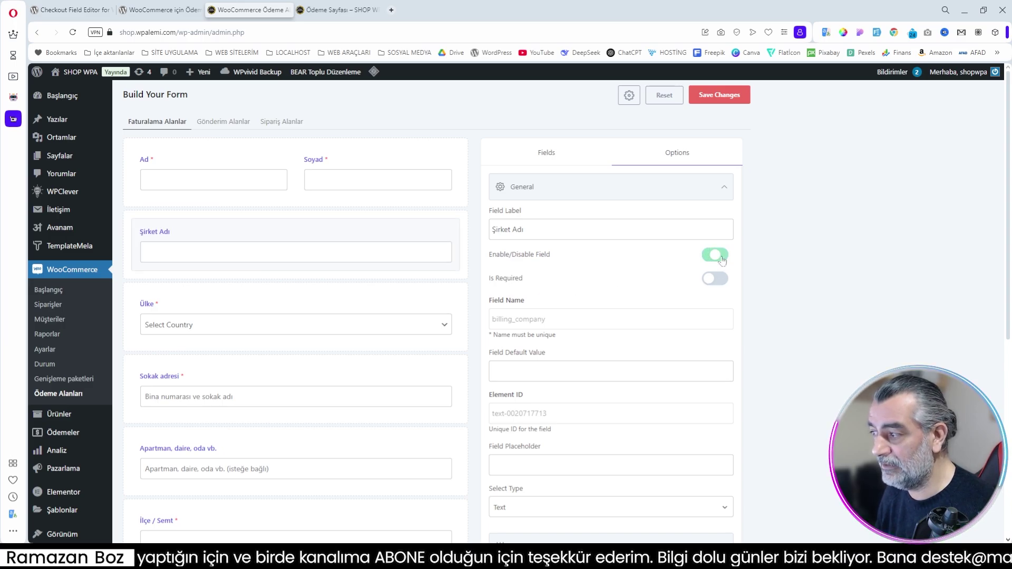
{"action": "left_click", "coordinate": [718, 279]}
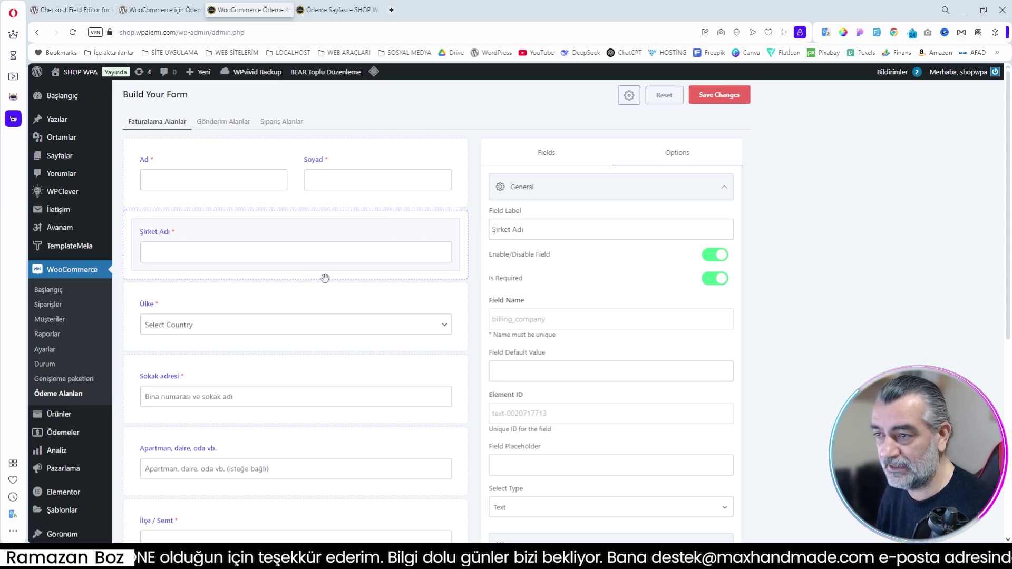
{"action": "left_click", "coordinate": [716, 279]}
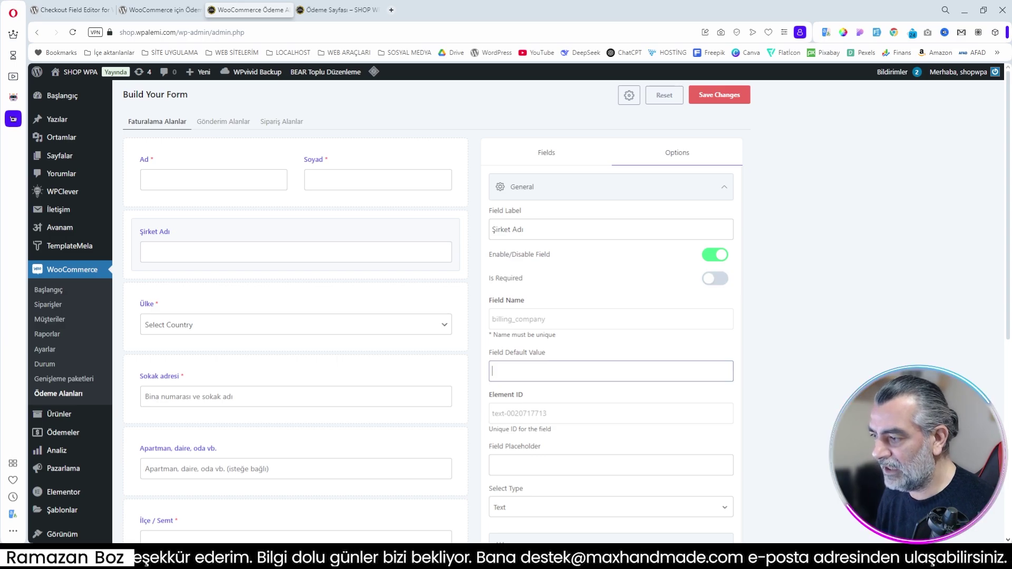
Step: Set the Şirket Adı field's placeholder to "Lütfen Şirket ismini yazın."
{"action": "scroll", "coordinate": [611, 371], "scroll_direction": "down", "scroll_amount": 1}
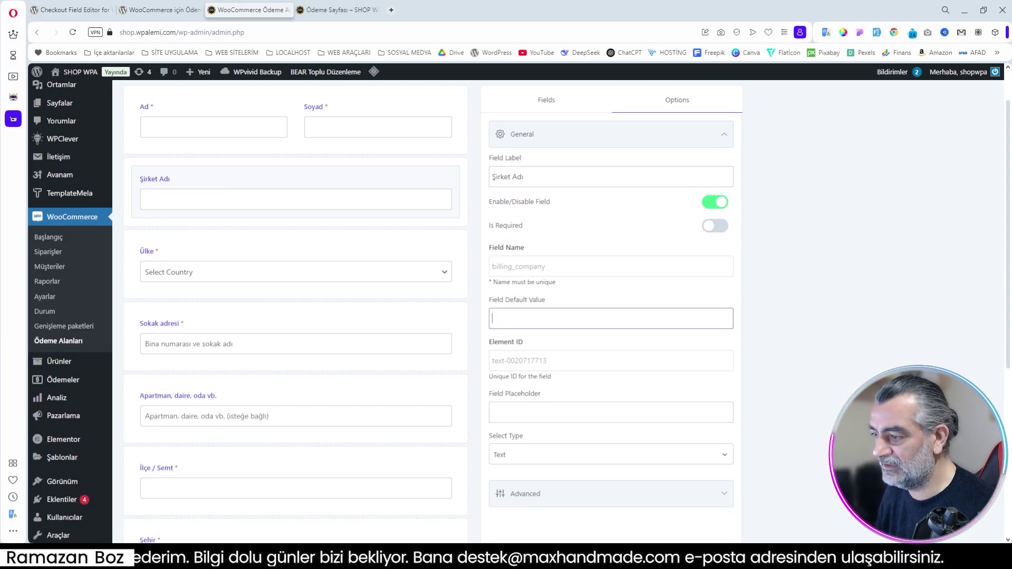
{"action": "left_click", "coordinate": [610, 412]}
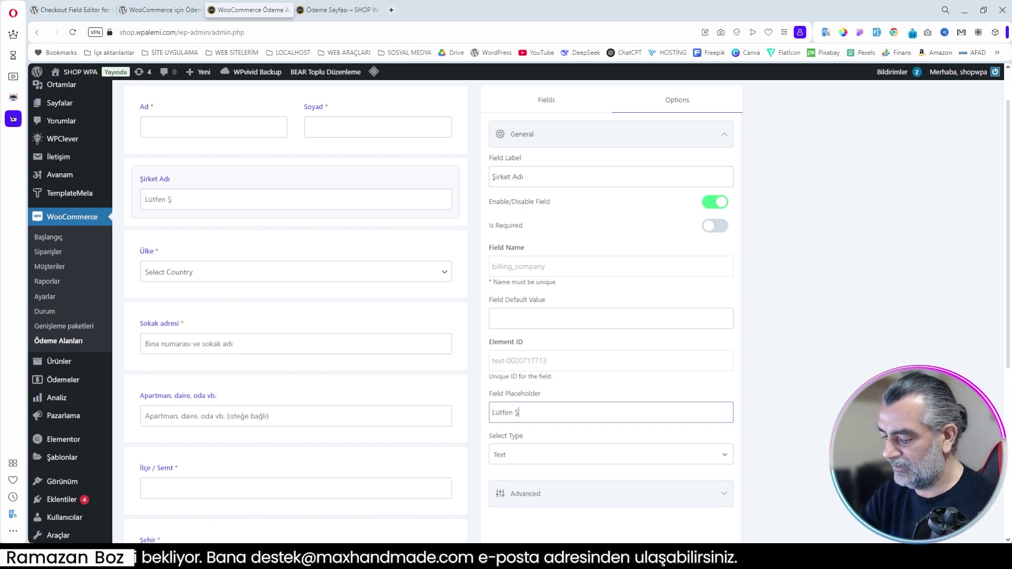
{"action": "type", "text": "Lütfen Şirket i"}
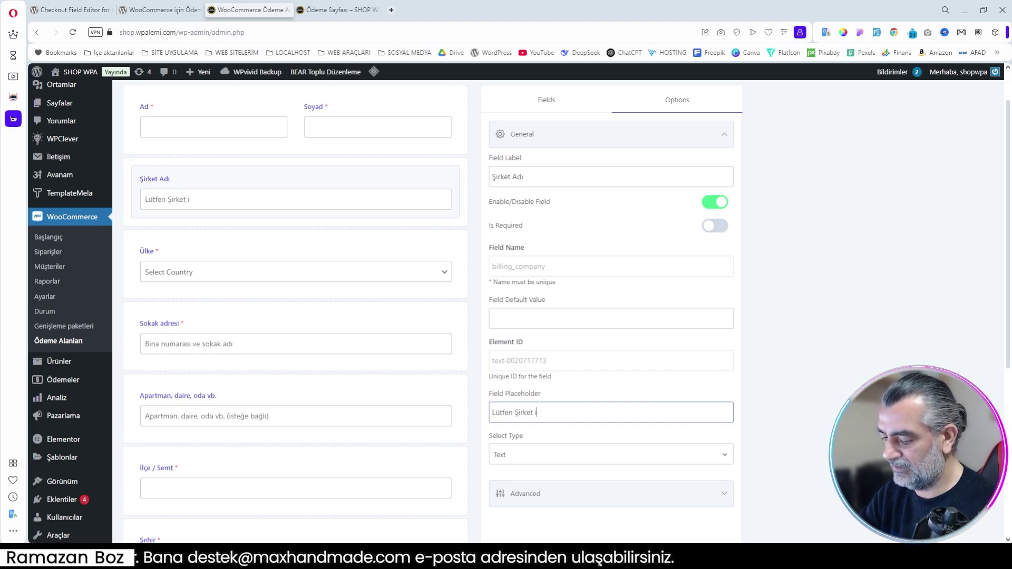
{"action": "type", "text": "smini yazın."}
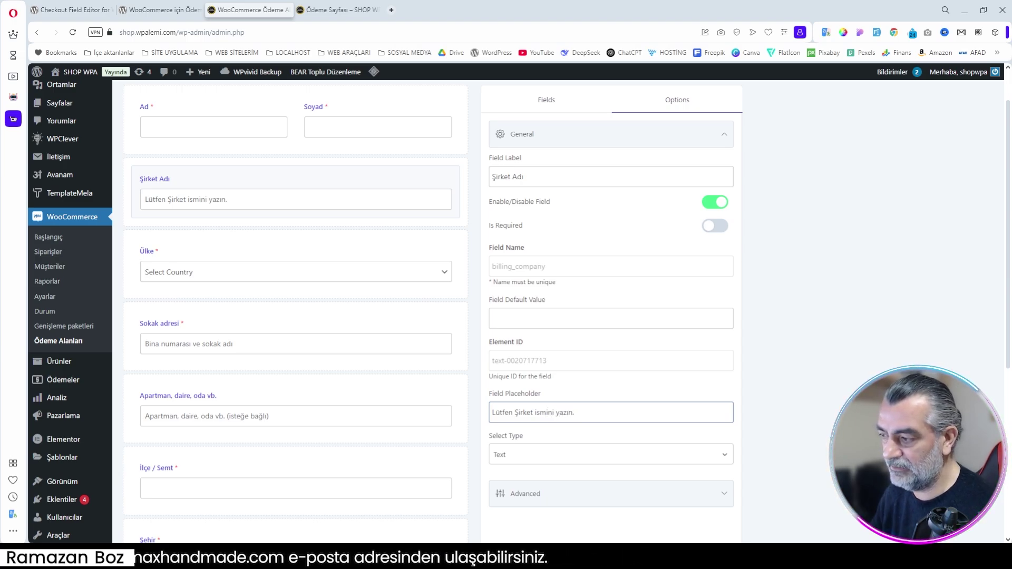
Step: Review the available field types and the advanced settings of the Şirket Adı field without altering them
{"action": "left_click", "coordinate": [570, 454]}
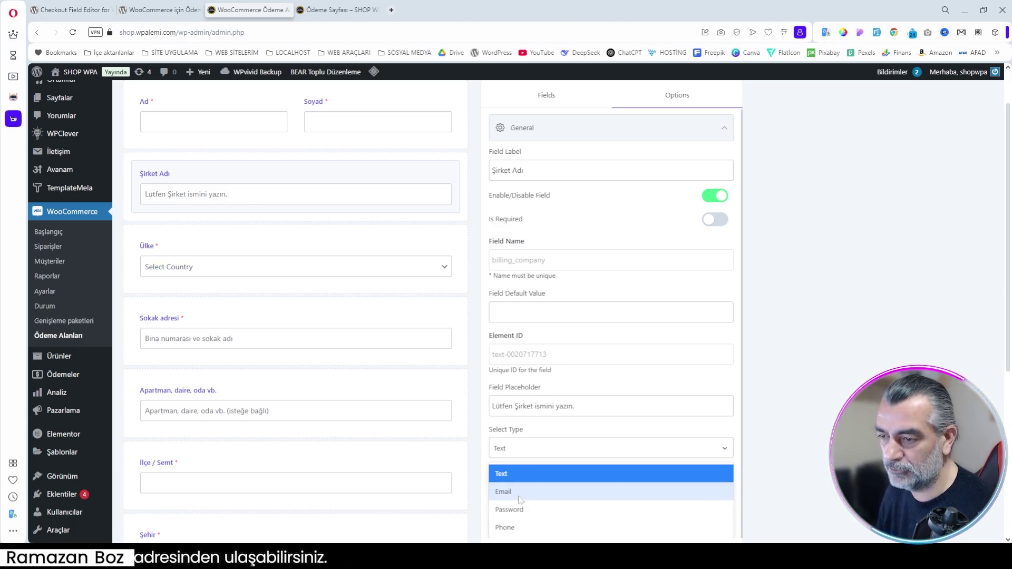
{"action": "scroll", "coordinate": [295, 474], "scroll_direction": "down", "scroll_amount": 5}
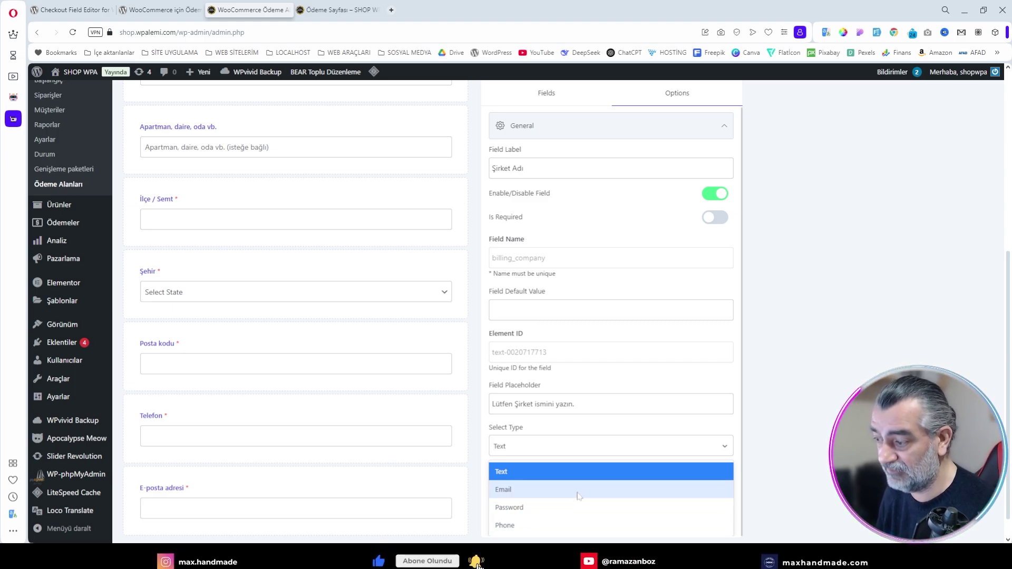
{"action": "left_click", "coordinate": [535, 446]}
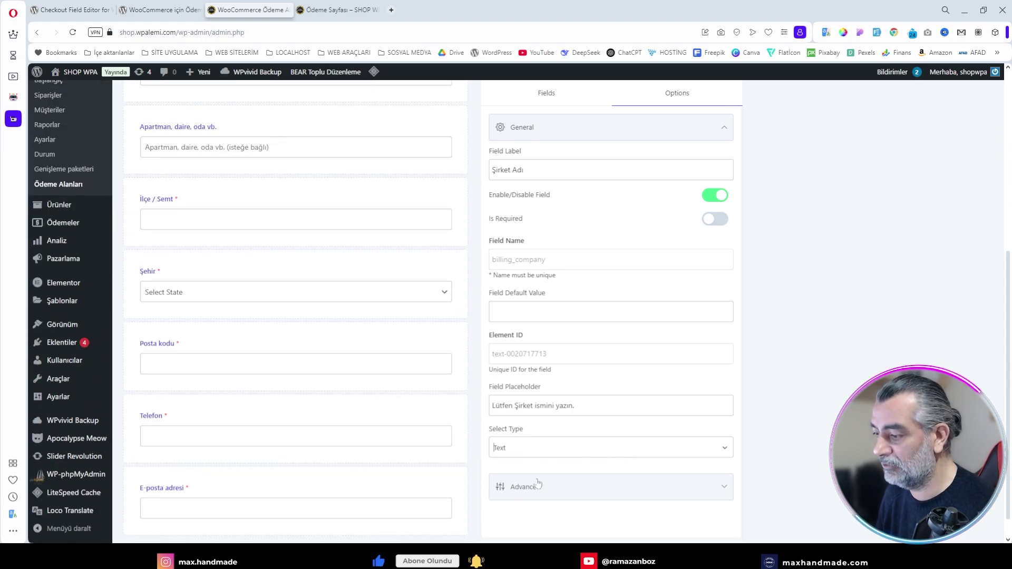
{"action": "left_click", "coordinate": [562, 488]}
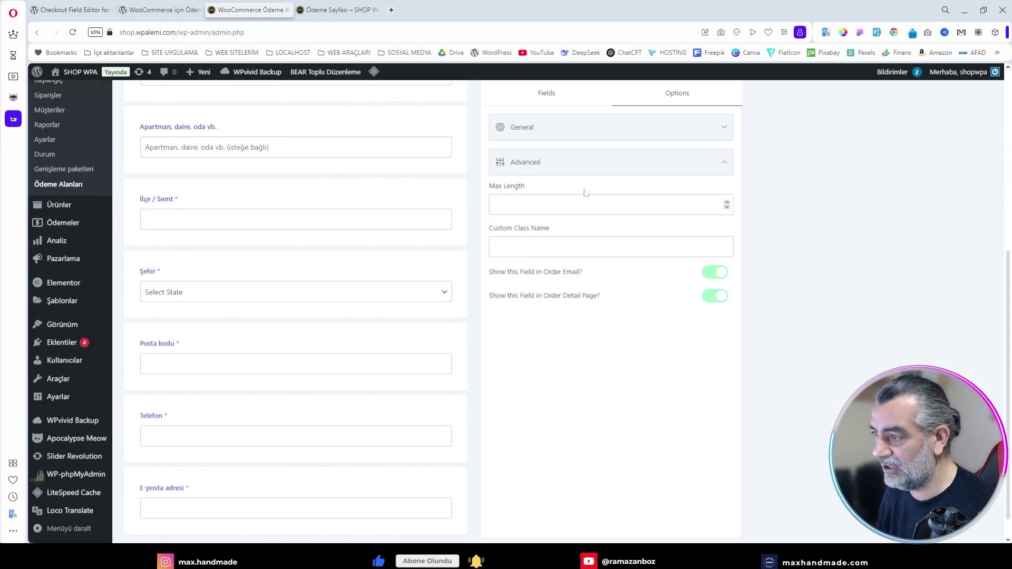
{"action": "left_click", "coordinate": [570, 211]}
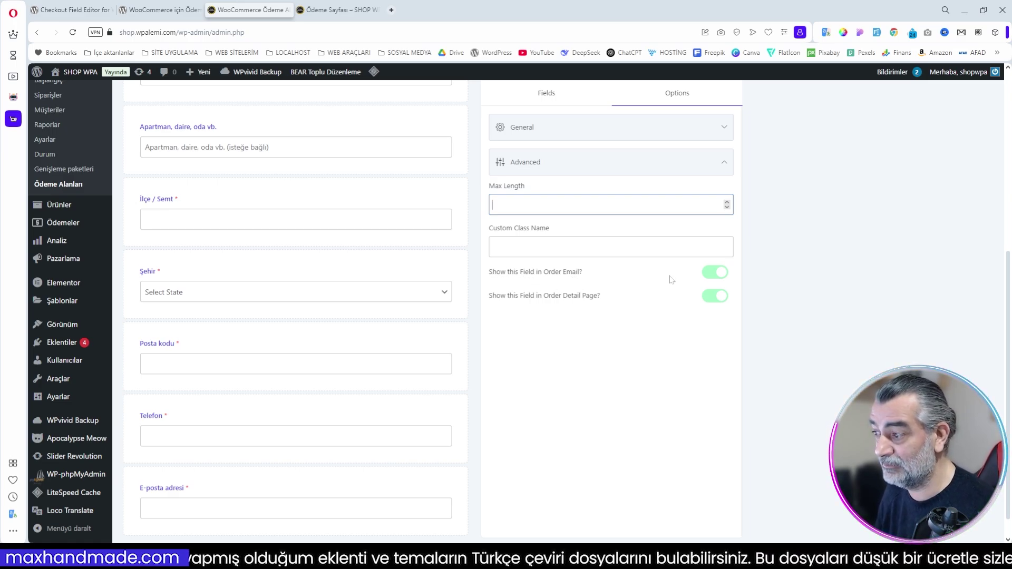
{"action": "scroll", "coordinate": [672, 292], "scroll_direction": "up", "scroll_amount": 1}
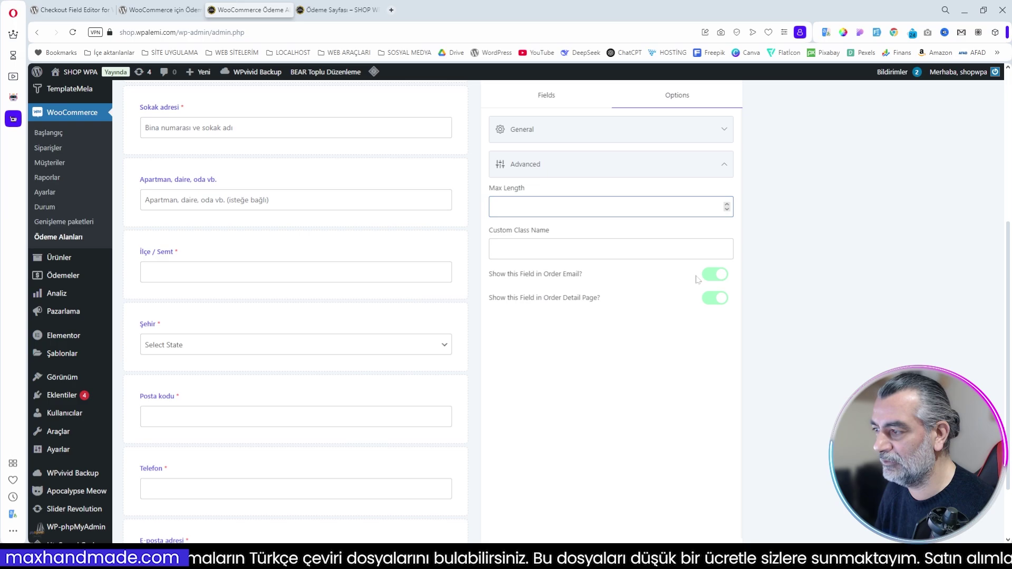
{"action": "scroll", "coordinate": [627, 237], "scroll_direction": "up", "scroll_amount": 5}
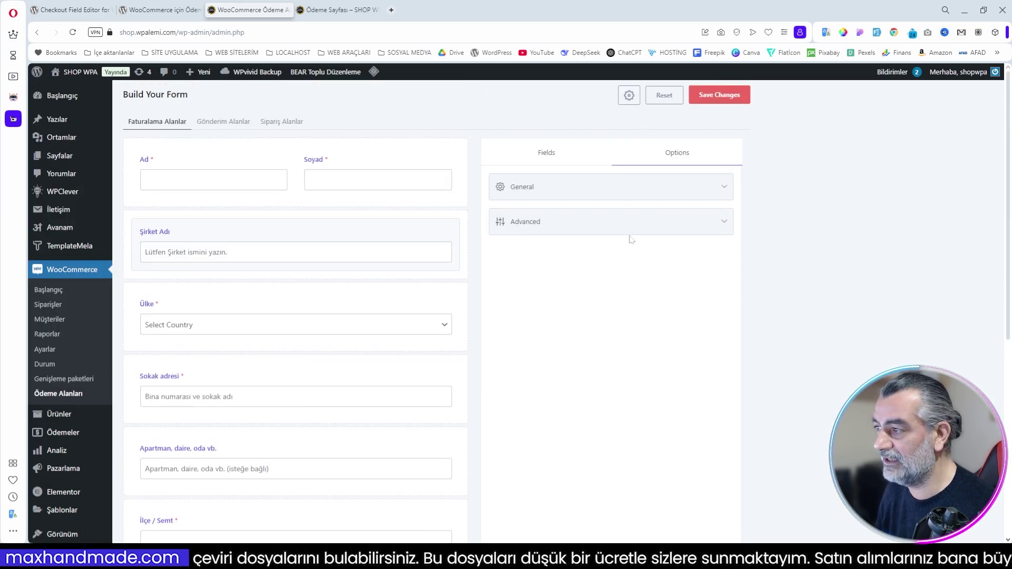
Step: Disable the Şirket Adı field and move it to the end of the billing form, below E-posta adresi
{"action": "left_click", "coordinate": [560, 196]}
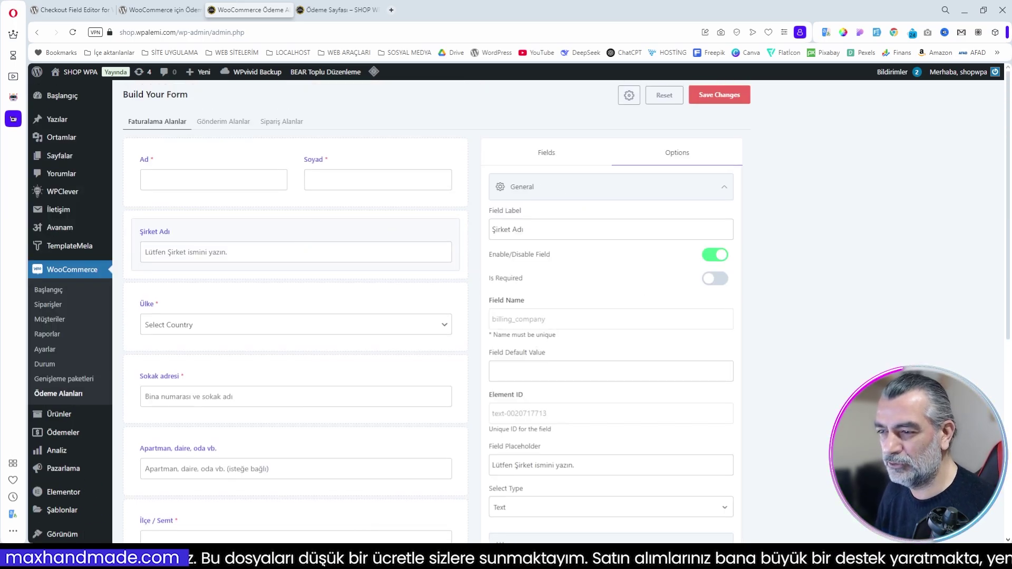
{"action": "left_click", "coordinate": [714, 255]}
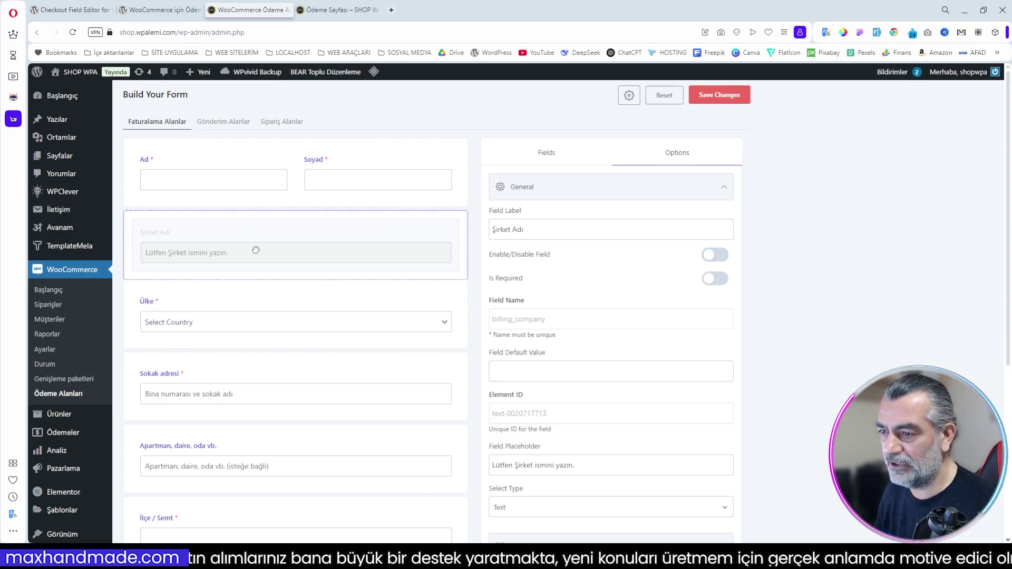
{"action": "left_click_drag", "start_coordinate": [255, 250], "coordinate": [255, 432]}
Step: Move the E-posta adresi field up so it sits directly below the Ad and Soyad row
{"action": "scroll", "coordinate": [268, 362], "scroll_direction": "up", "scroll_amount": 7}
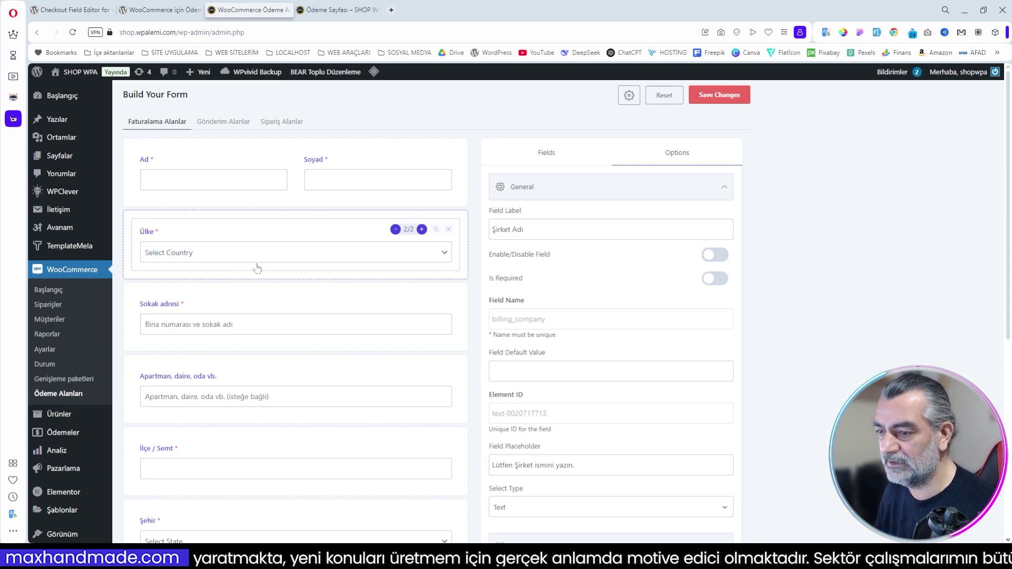
{"action": "scroll", "coordinate": [298, 350], "scroll_direction": "down", "scroll_amount": 6}
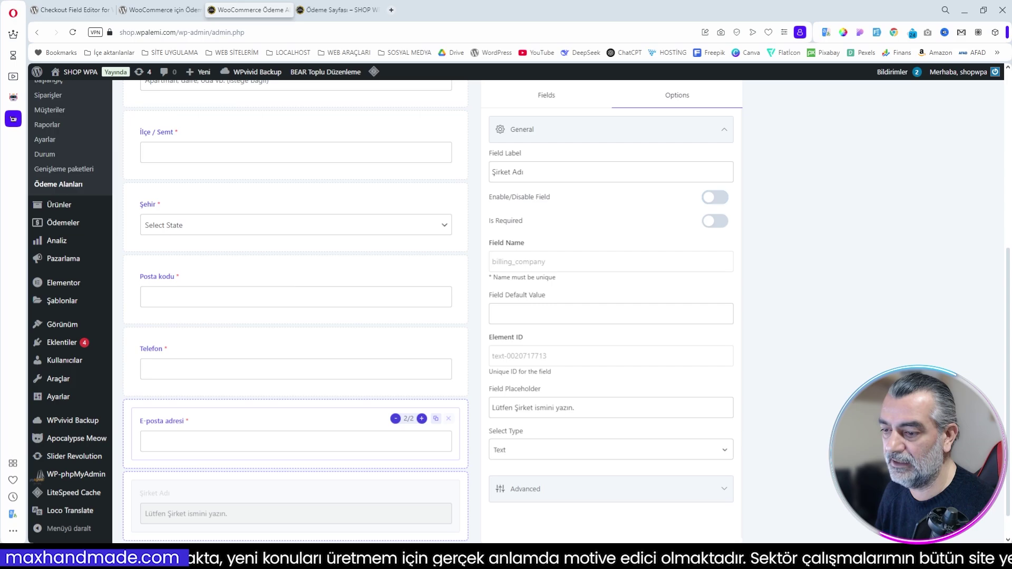
{"action": "left_click_drag", "start_coordinate": [242, 419], "coordinate": [259, 230]}
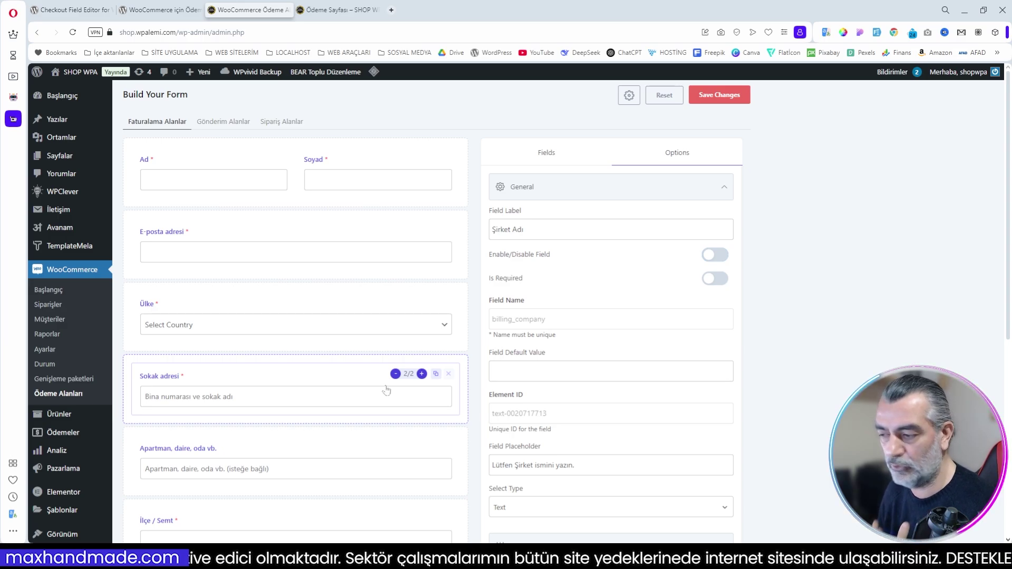
Step: Make the Sokak adresi field optional and disabled, and move it down between Telefon and Şirket Adı
{"action": "left_click", "coordinate": [331, 378]}
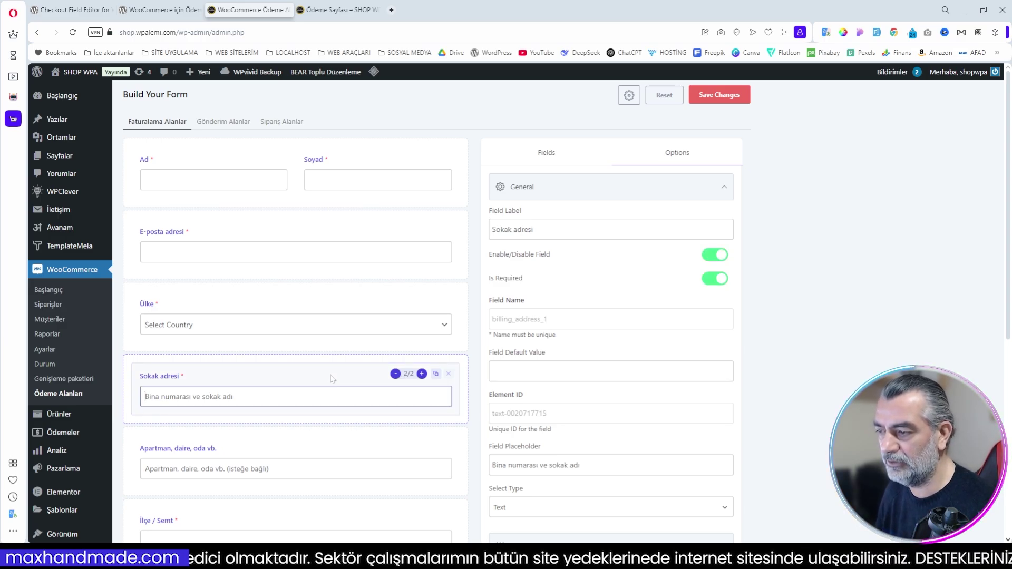
{"action": "left_click", "coordinate": [715, 278]}
{"action": "left_click", "coordinate": [715, 254]}
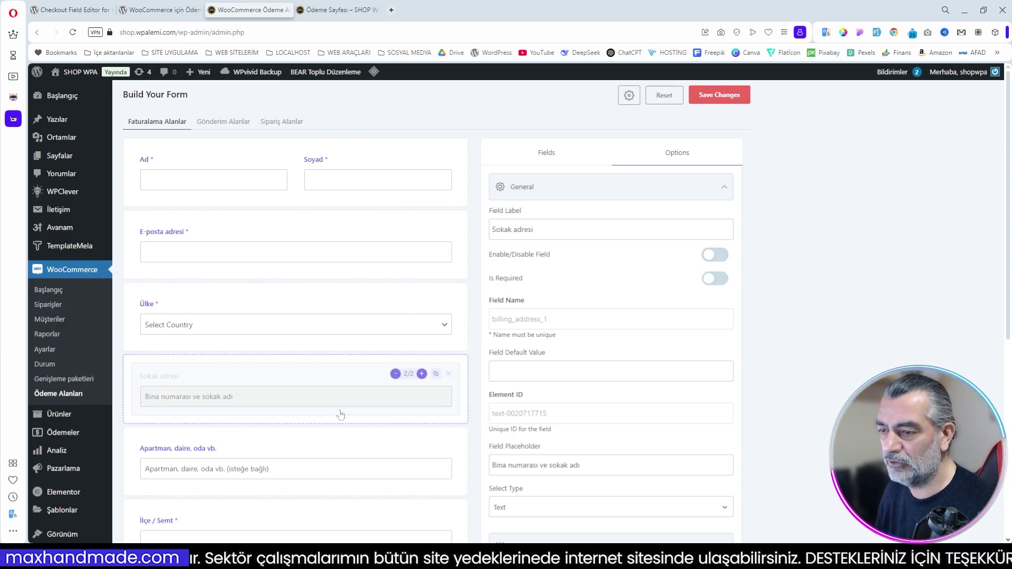
{"action": "scroll", "coordinate": [267, 282], "scroll_direction": "down", "scroll_amount": 2}
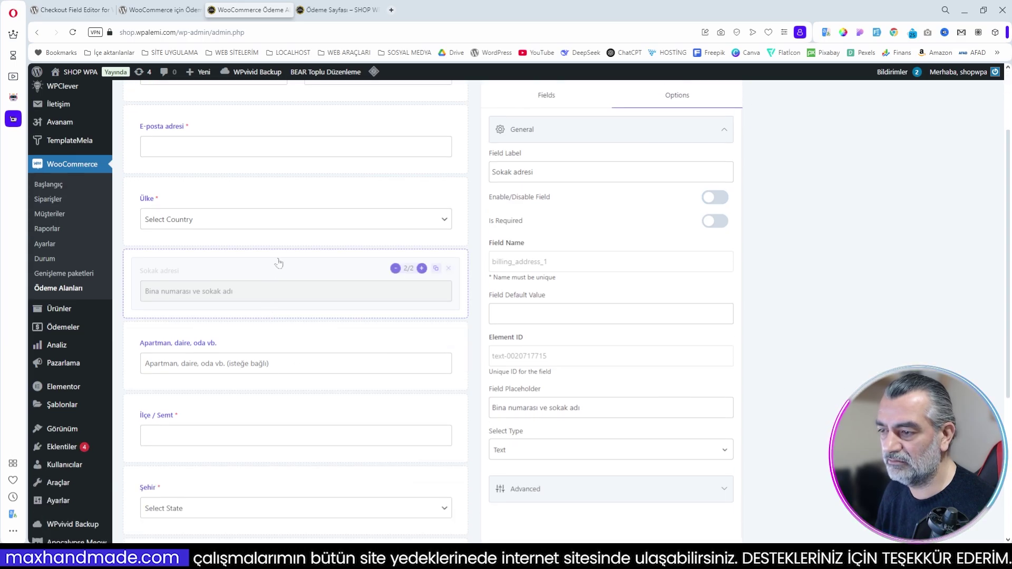
{"action": "left_click_drag", "start_coordinate": [279, 263], "coordinate": [278, 370]}
Step: Place the Şehir field directly below Ülke and the İlçe / Semt field directly below Şehir
{"action": "scroll", "coordinate": [280, 377], "scroll_direction": "up", "scroll_amount": 7}
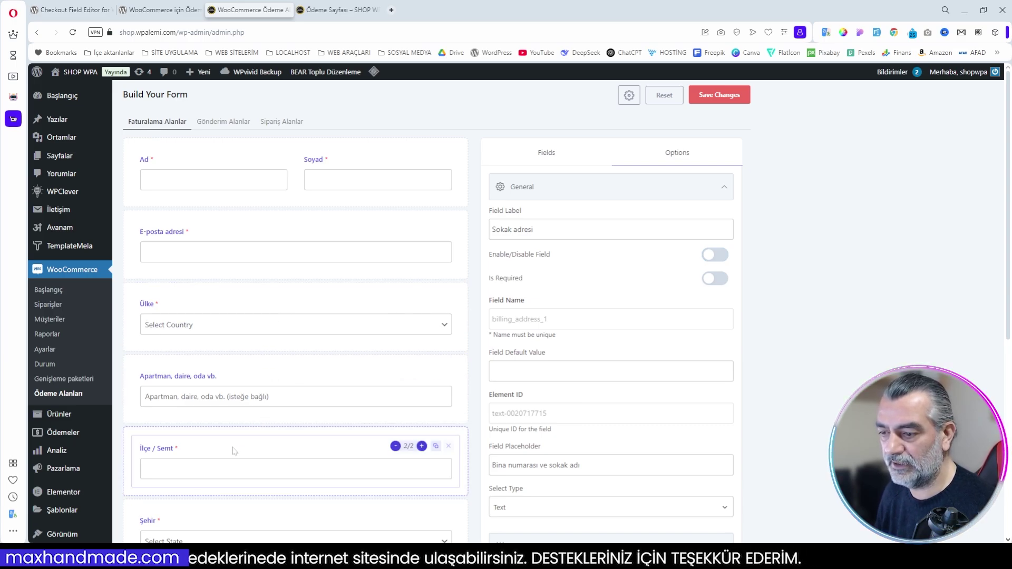
{"action": "left_click_drag", "start_coordinate": [211, 519], "coordinate": [203, 343]}
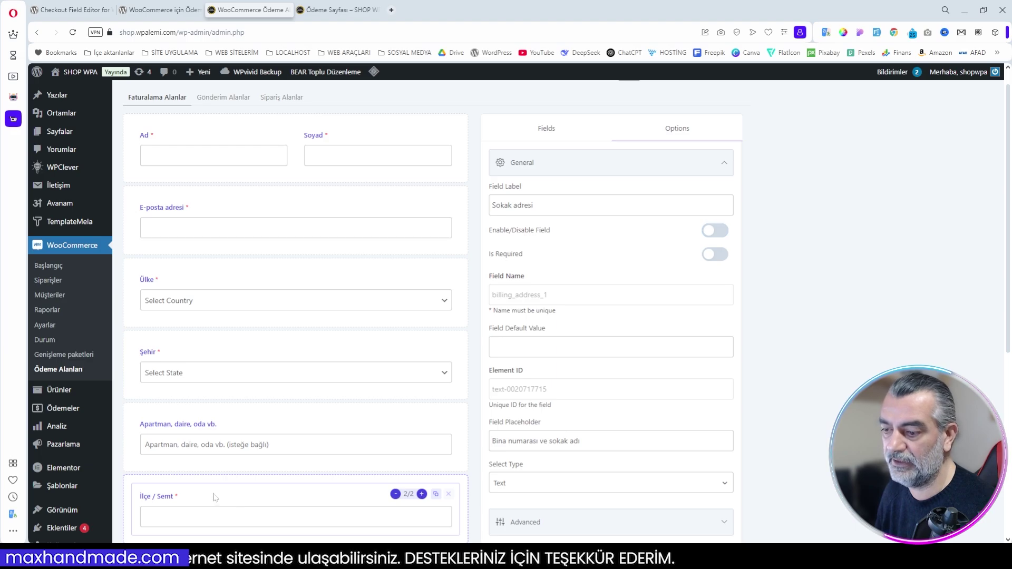
{"action": "left_click_drag", "start_coordinate": [214, 497], "coordinate": [250, 391]}
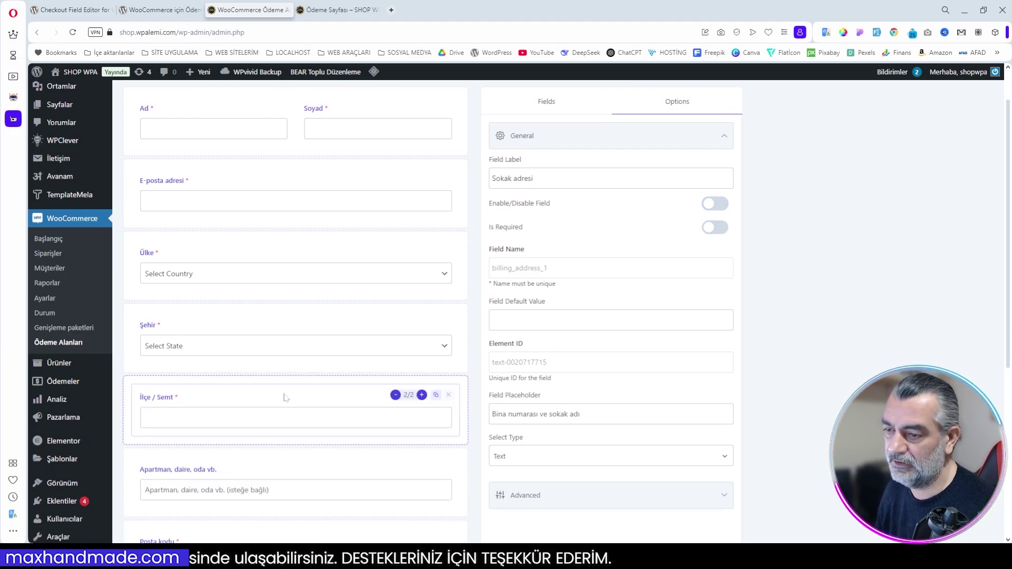
Step: Disable the "Apartman, daire, oda vb." billing field
{"action": "scroll", "coordinate": [321, 395], "scroll_direction": "down", "scroll_amount": 1}
{"action": "left_click", "coordinate": [316, 414]}
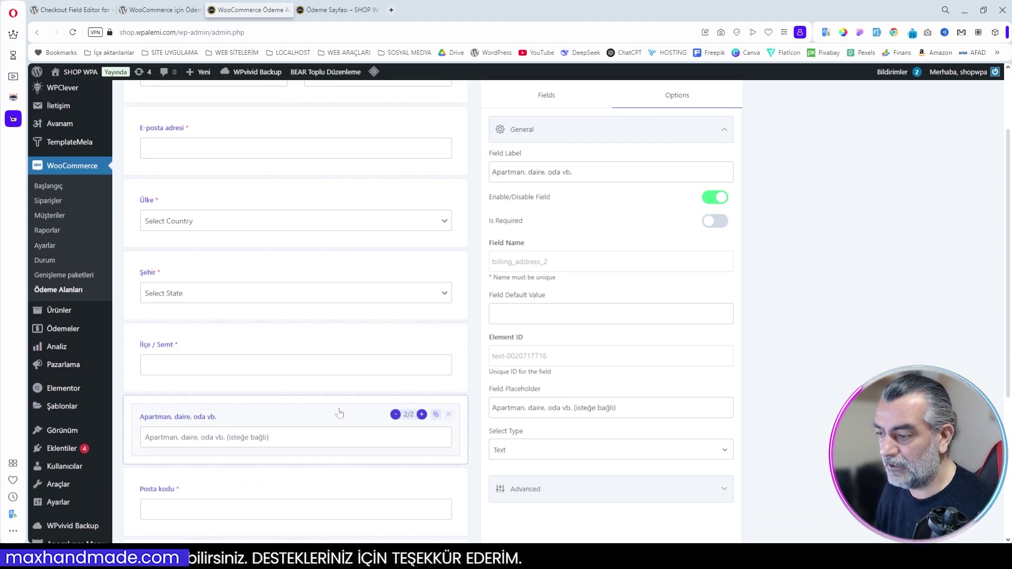
{"action": "left_click", "coordinate": [714, 197]}
Step: Disable the Posta kodu field and turn off its required setting
{"action": "scroll", "coordinate": [284, 427], "scroll_direction": "down", "scroll_amount": 4}
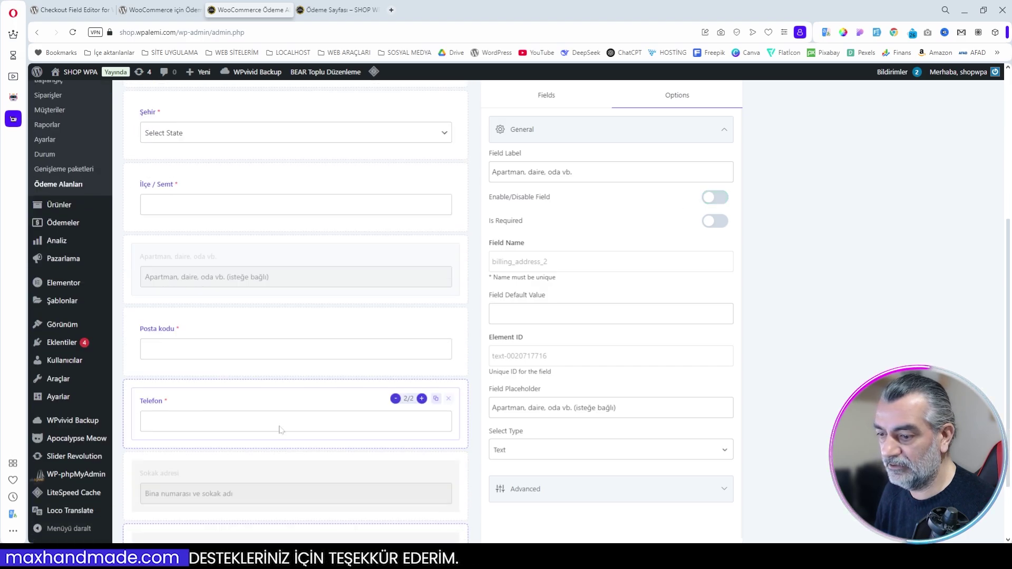
{"action": "left_click", "coordinate": [300, 296]}
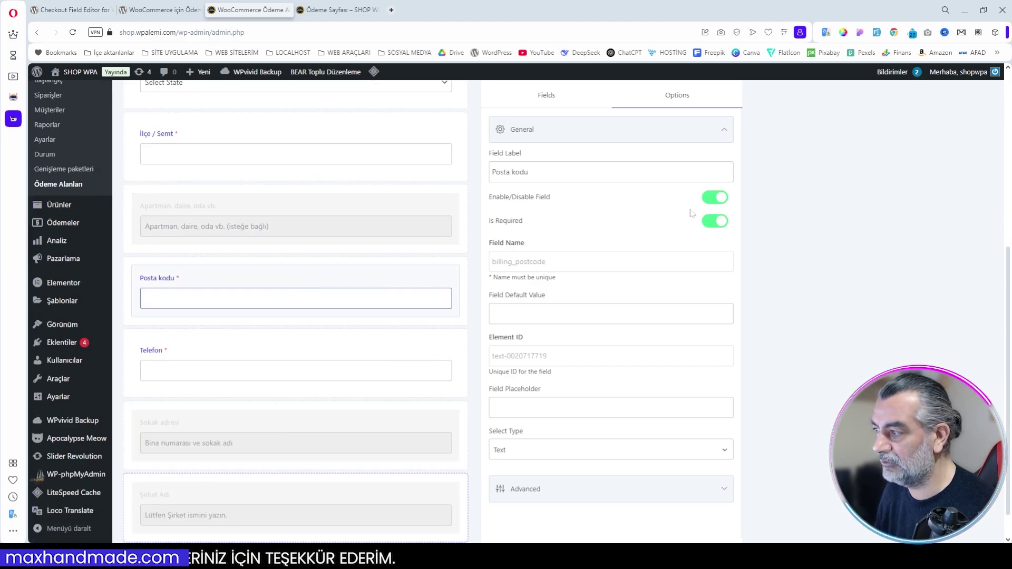
{"action": "left_click", "coordinate": [715, 197]}
{"action": "left_click", "coordinate": [706, 221]}
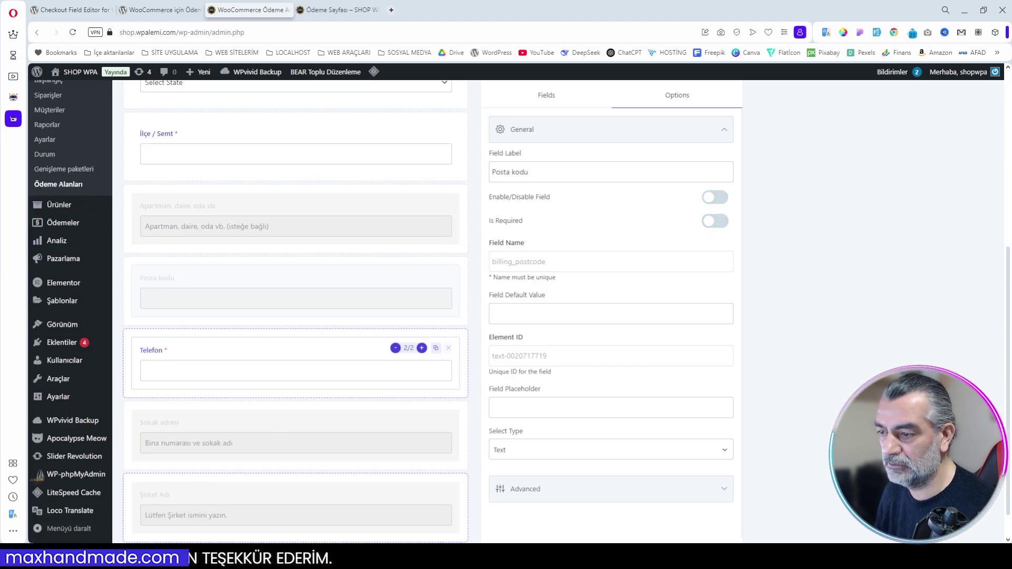
Step: Move the Telefon field up so it sits directly below İlçe / Semt, above the disabled fields
{"action": "left_click_drag", "start_coordinate": [305, 351], "coordinate": [305, 237]}
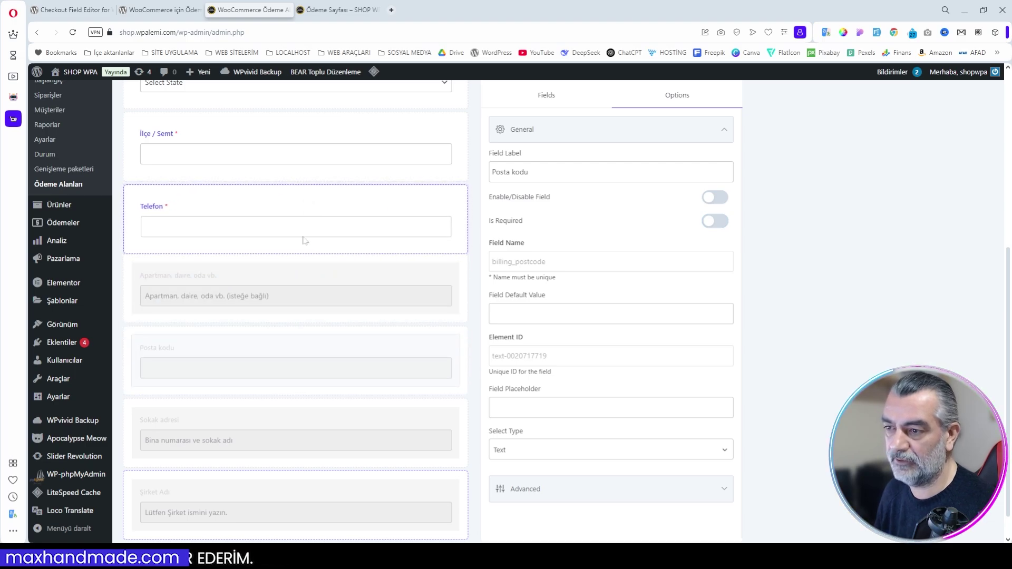
{"action": "scroll", "coordinate": [303, 284], "scroll_direction": "up", "scroll_amount": 4}
{"action": "scroll", "coordinate": [297, 369], "scroll_direction": "up", "scroll_amount": 2}
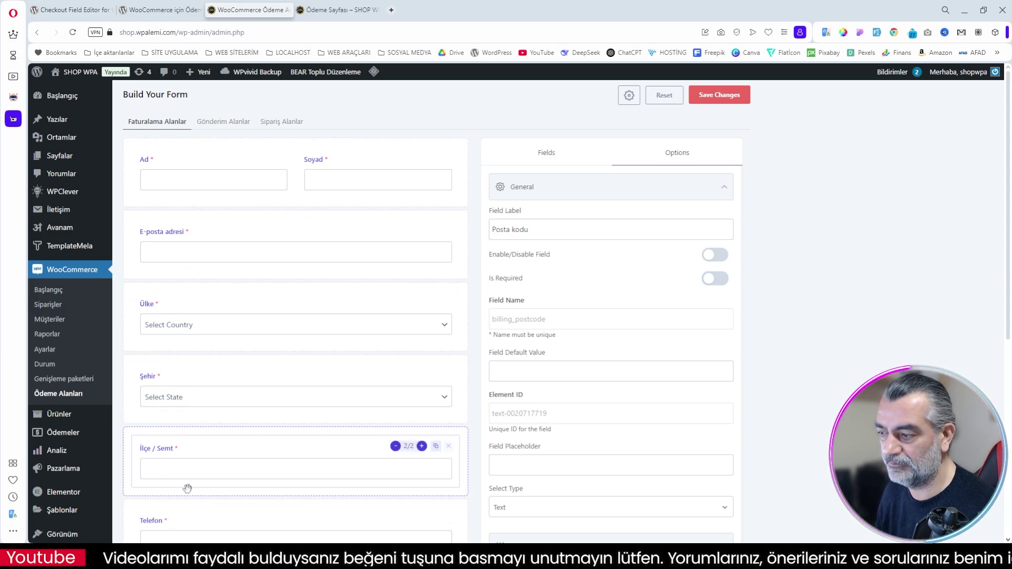
Step: Try making the İlçe / Semt field optional, and restore its required setting
{"action": "left_click", "coordinate": [180, 453]}
{"action": "left_click", "coordinate": [718, 279]}
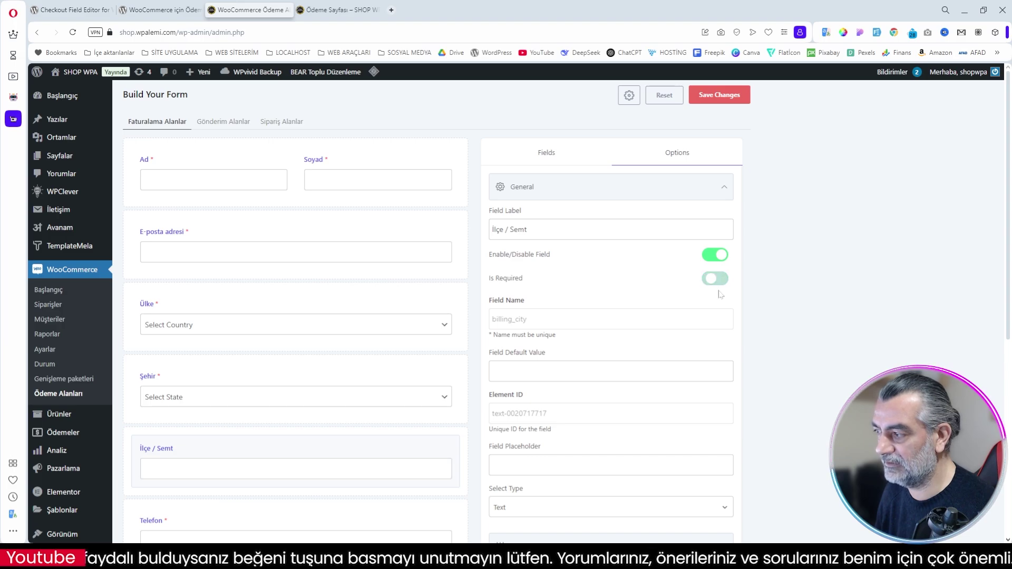
{"action": "left_click", "coordinate": [720, 280]}
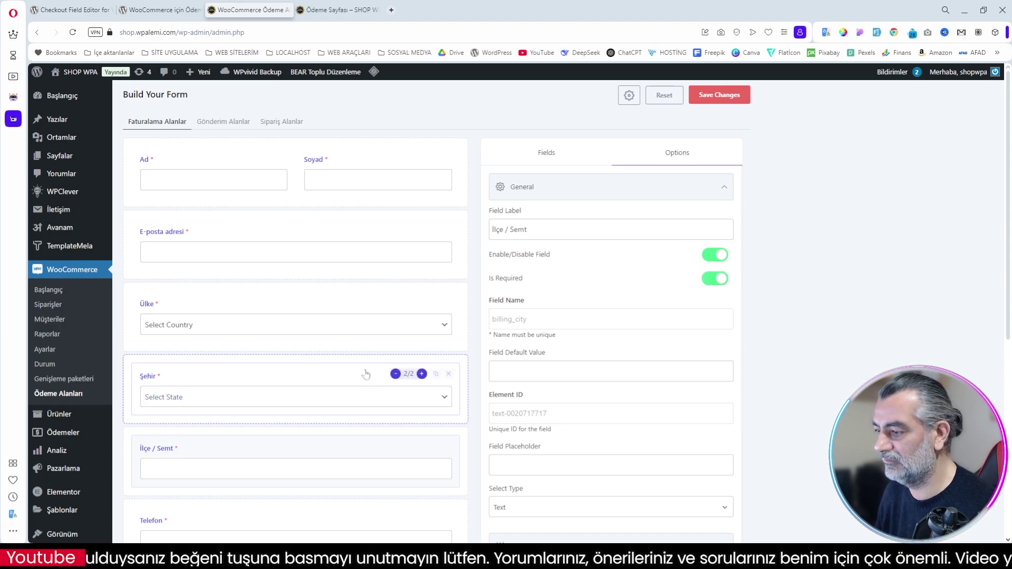
Step: Reload the Ödeme Sayfası checkout page and examine the order of its billing details fields
{"action": "scroll", "coordinate": [376, 368], "scroll_direction": "down", "scroll_amount": 3}
{"action": "scroll", "coordinate": [376, 367], "scroll_direction": "up", "scroll_amount": 3}
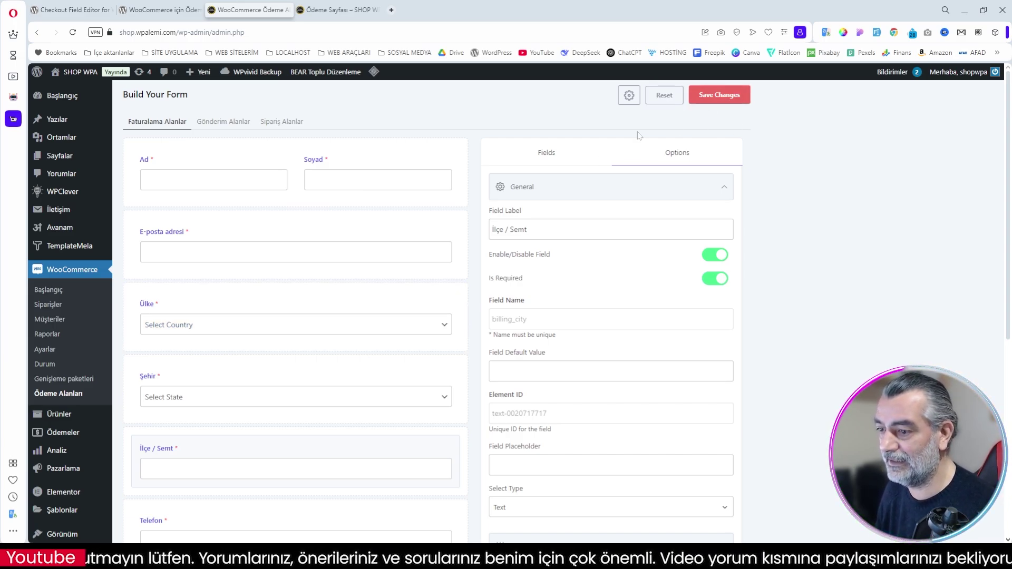
{"action": "left_click", "coordinate": [338, 11]}
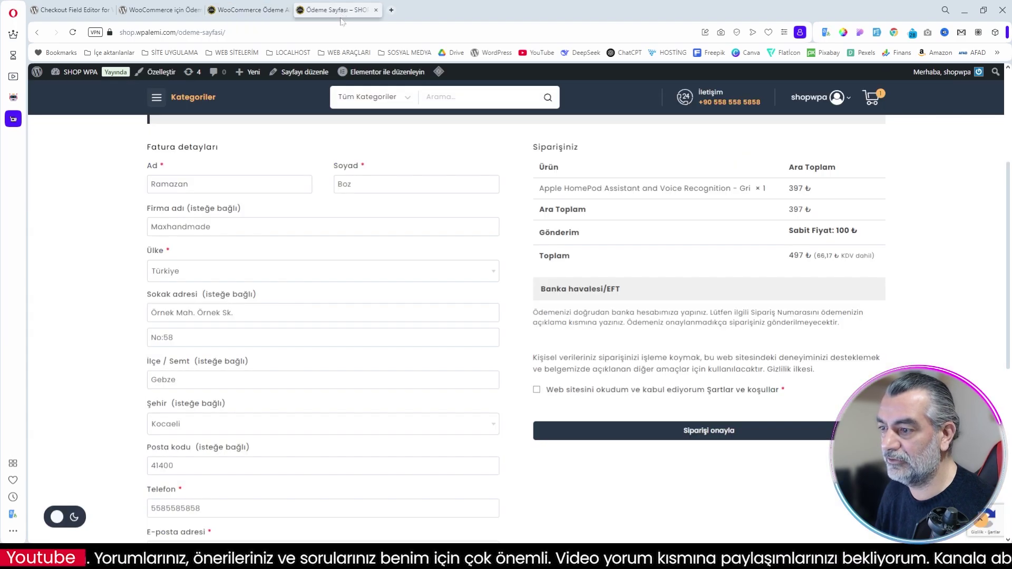
{"action": "left_click", "coordinate": [73, 33]}
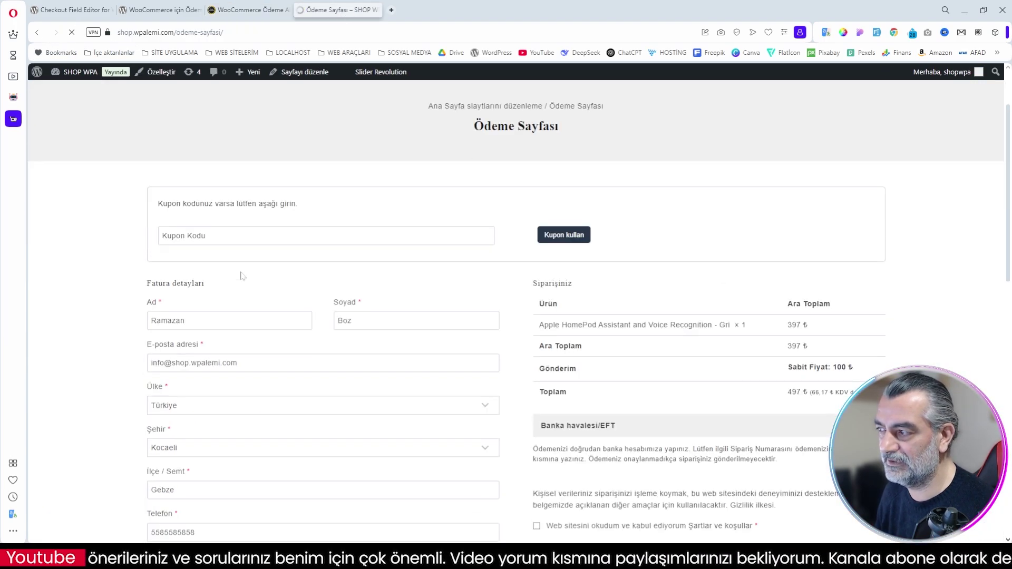
{"action": "scroll", "coordinate": [479, 217], "scroll_direction": "up", "scroll_amount": 3}
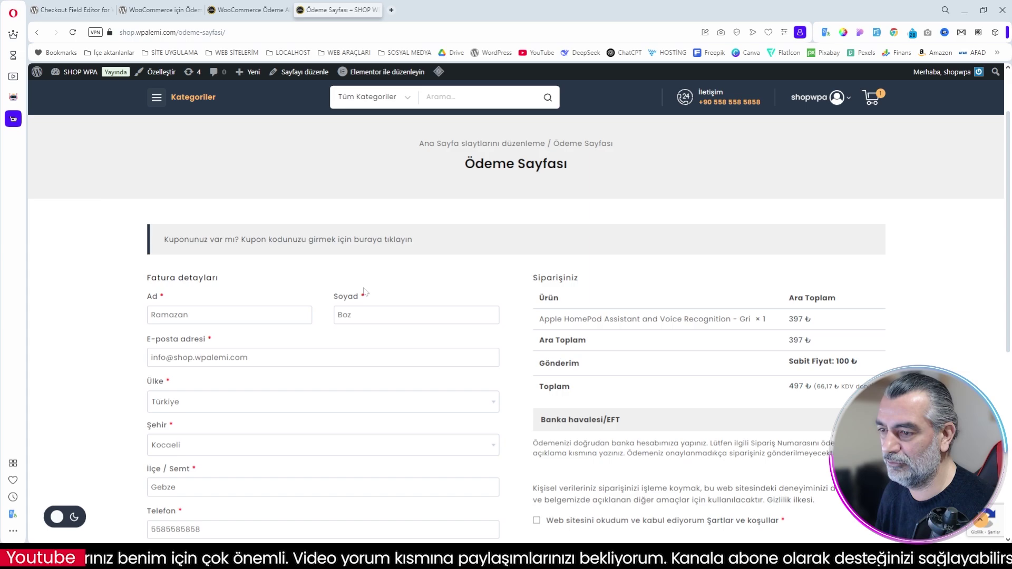
{"action": "scroll", "coordinate": [362, 292], "scroll_direction": "down", "scroll_amount": 2}
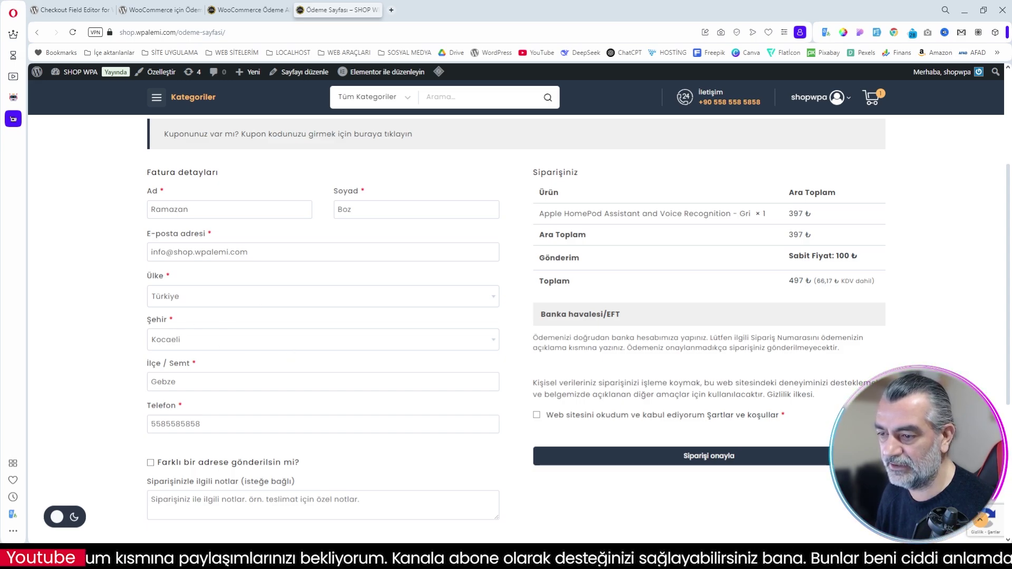
{"action": "scroll", "coordinate": [706, 270], "scroll_direction": "down", "scroll_amount": 3}
{"action": "scroll", "coordinate": [706, 270], "scroll_direction": "up", "scroll_amount": 3}
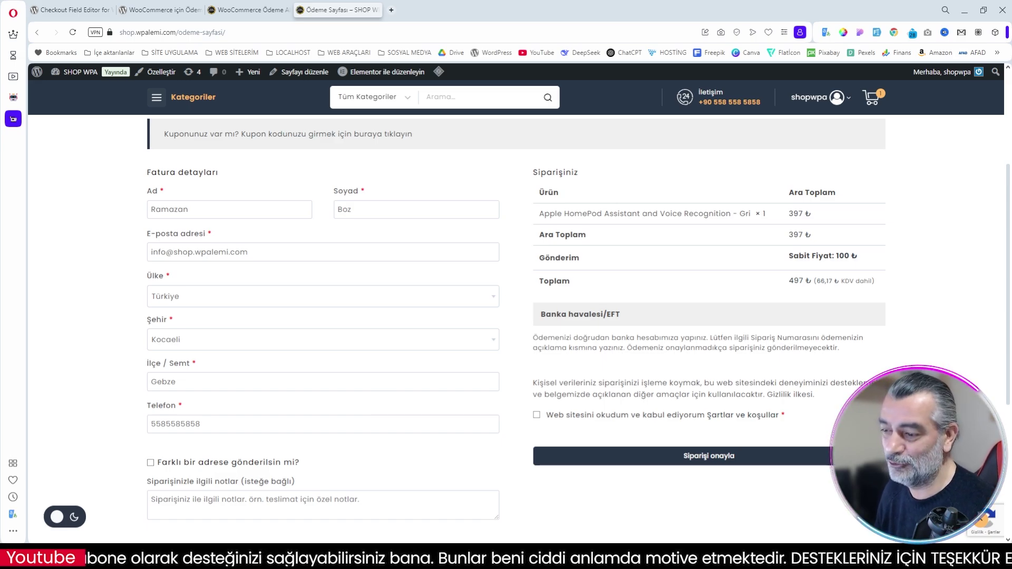
{"action": "scroll", "coordinate": [333, 460], "scroll_direction": "up", "scroll_amount": 2}
{"action": "scroll", "coordinate": [334, 460], "scroll_direction": "down", "scroll_amount": 2}
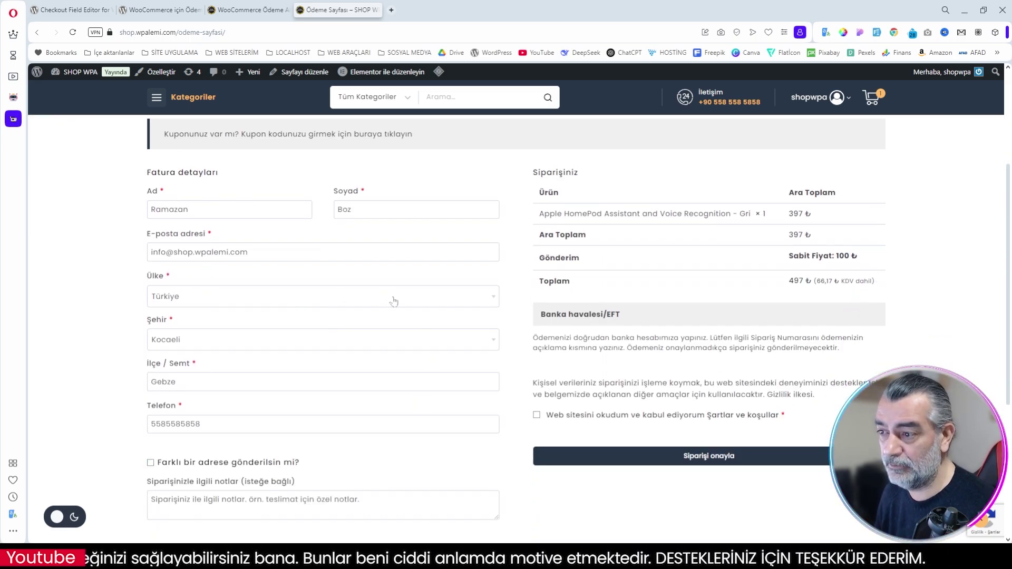
Step: In the checkout form builder, add a Radio field to the billing fields between Ad / Soyad and E-posta adresi
{"action": "key", "text": "ctrl+shift+Tab"}
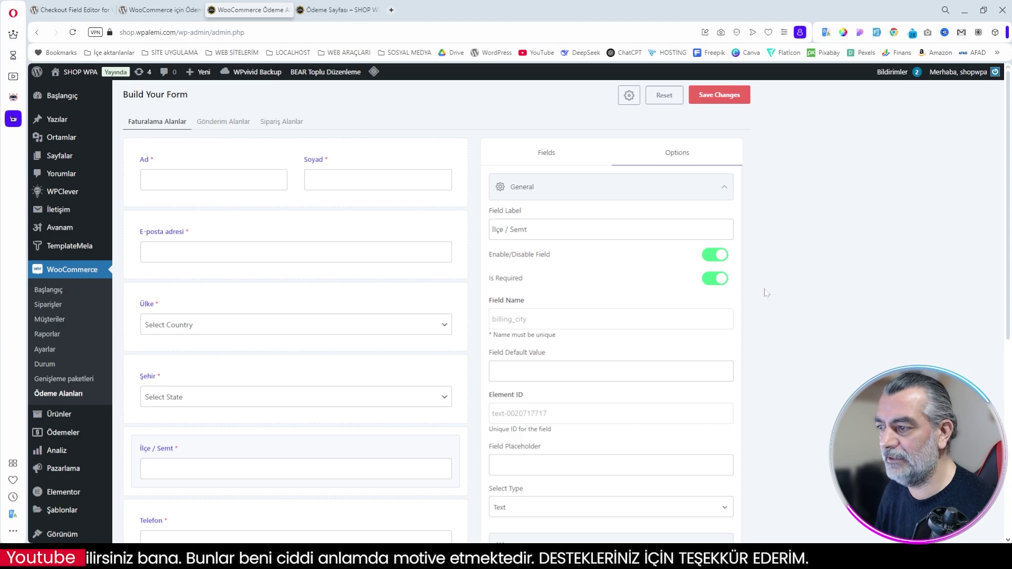
{"action": "left_click", "coordinate": [548, 152]}
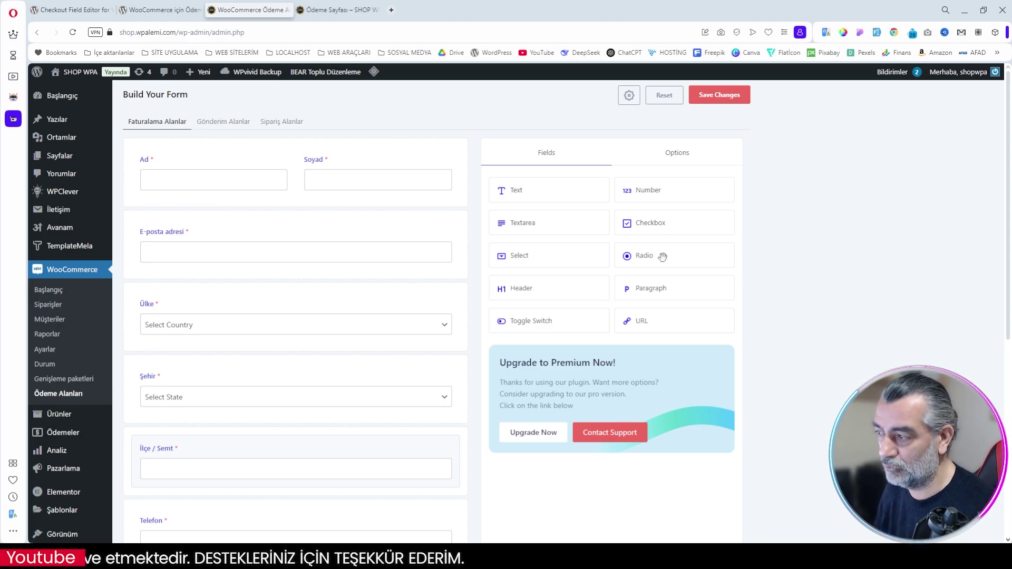
{"action": "left_click_drag", "start_coordinate": [663, 257], "coordinate": [556, 247]}
{"action": "left_click_drag", "start_coordinate": [534, 242], "coordinate": [150, 235]}
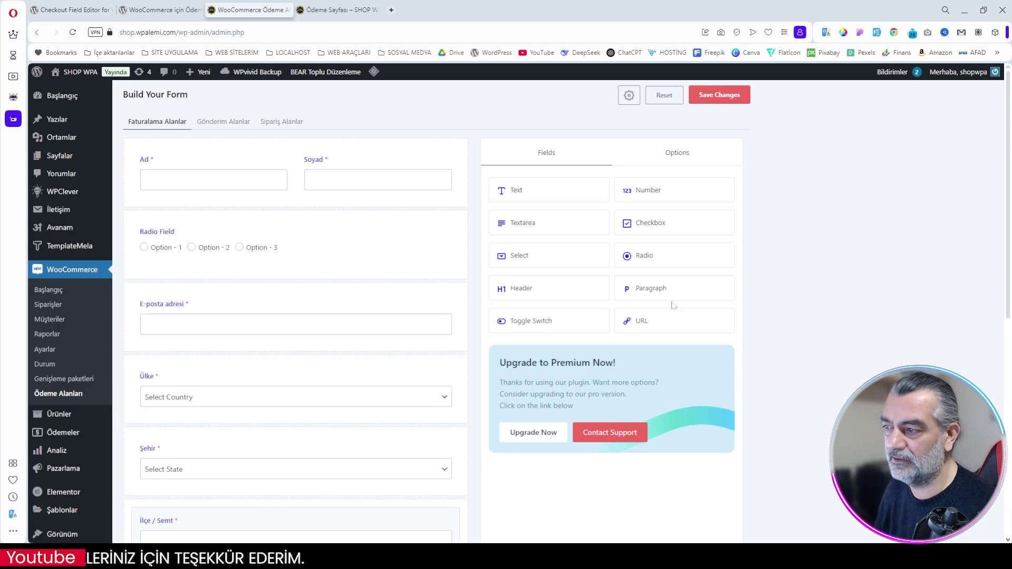
Step: Set the new radio field's label to "Bizi nereden keşfettiniz?"
{"action": "left_click", "coordinate": [287, 227]}
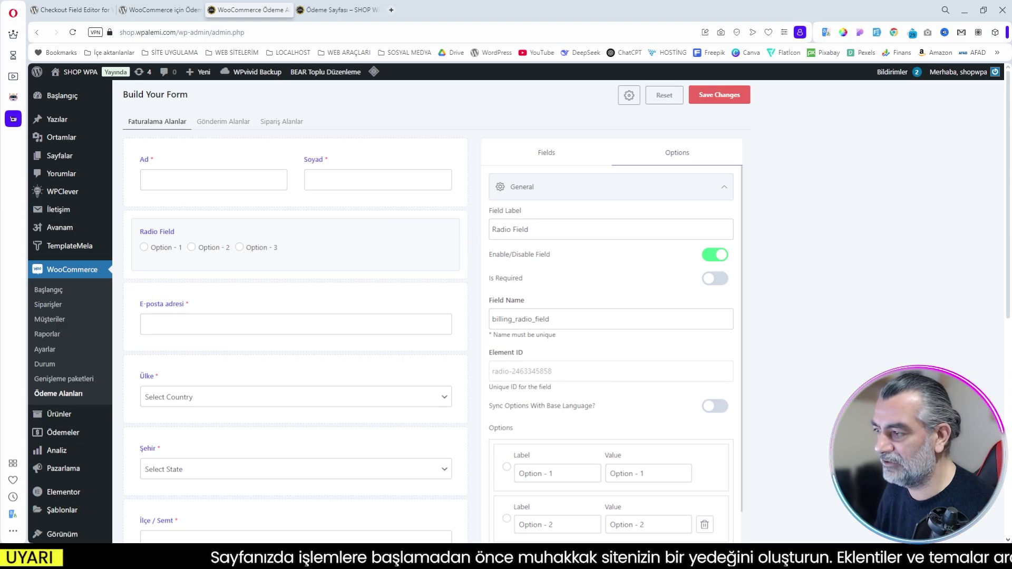
{"action": "left_click_drag", "start_coordinate": [543, 229], "coordinate": [459, 229]}
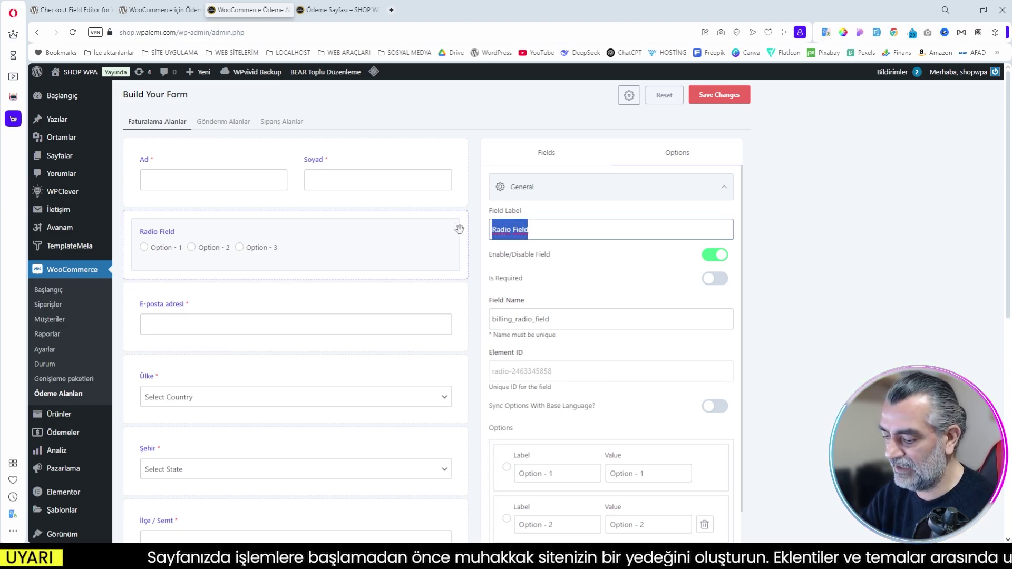
{"action": "type", "text": "Bizi nereden keşfettiniz?"}
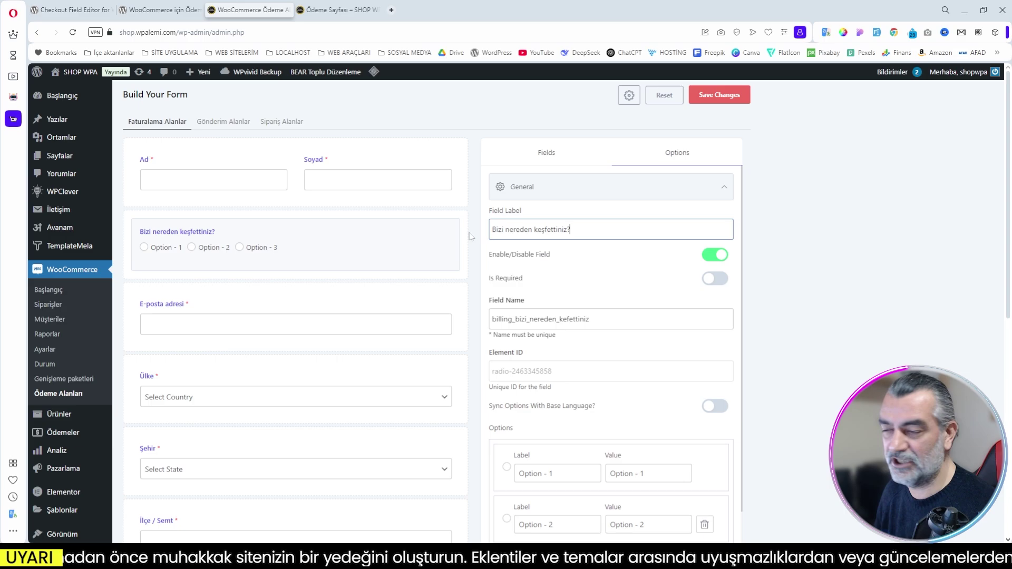
Step: Set the first radio option's label to Youtube and its value to youtube
{"action": "scroll", "coordinate": [611, 342], "scroll_direction": "down", "scroll_amount": 2}
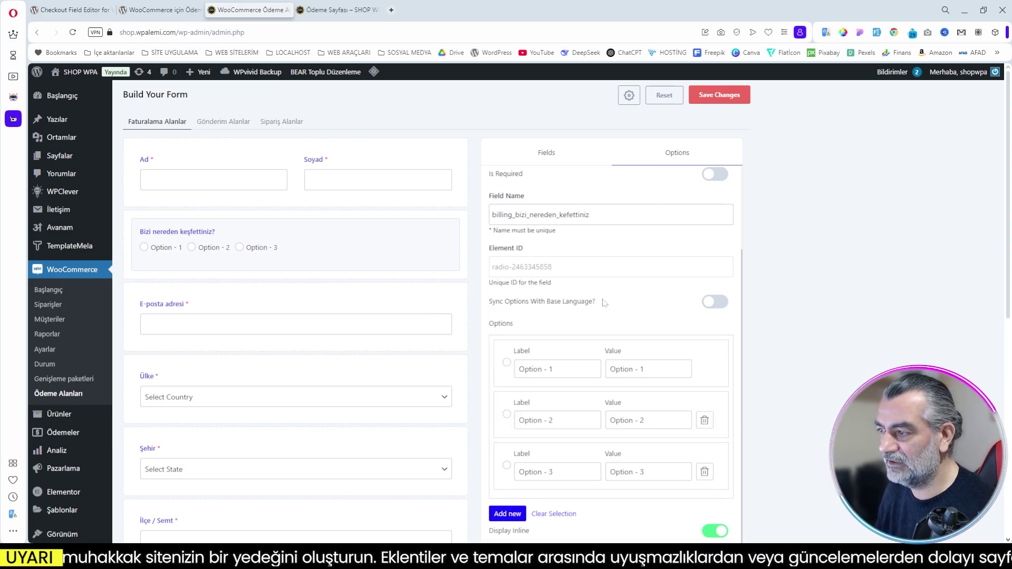
{"action": "scroll", "coordinate": [611, 343], "scroll_direction": "up", "scroll_amount": 1}
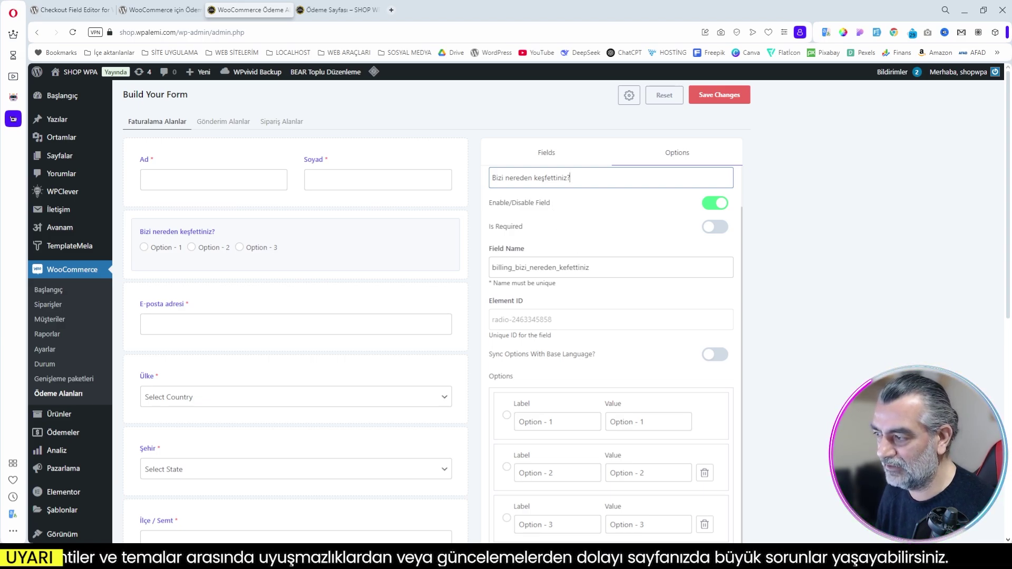
{"action": "left_click_drag", "start_coordinate": [557, 421], "coordinate": [501, 423]}
{"action": "type", "text": "Youtube"}
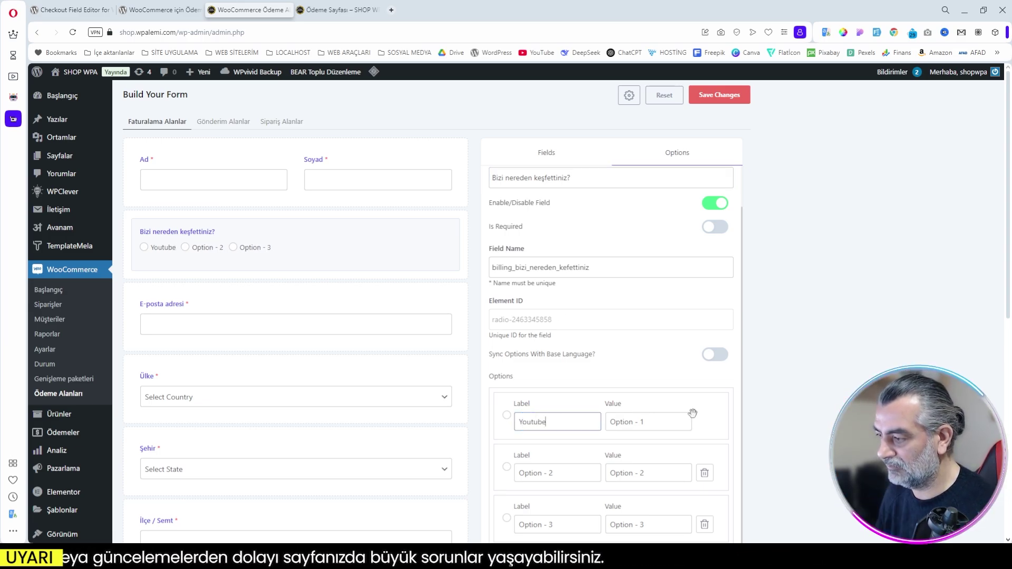
{"action": "key", "text": "Tab"}
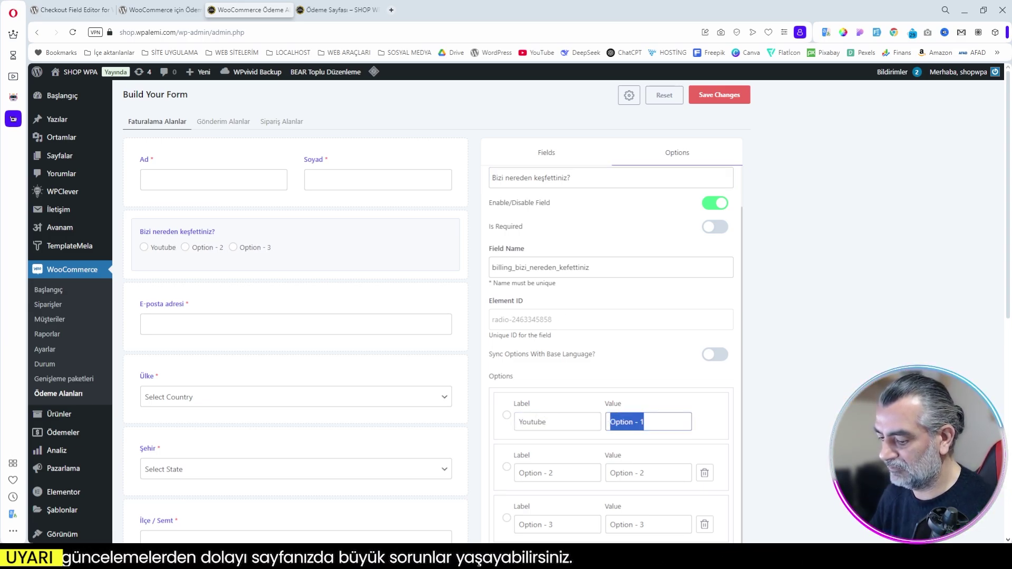
{"action": "type", "text": "youtube"}
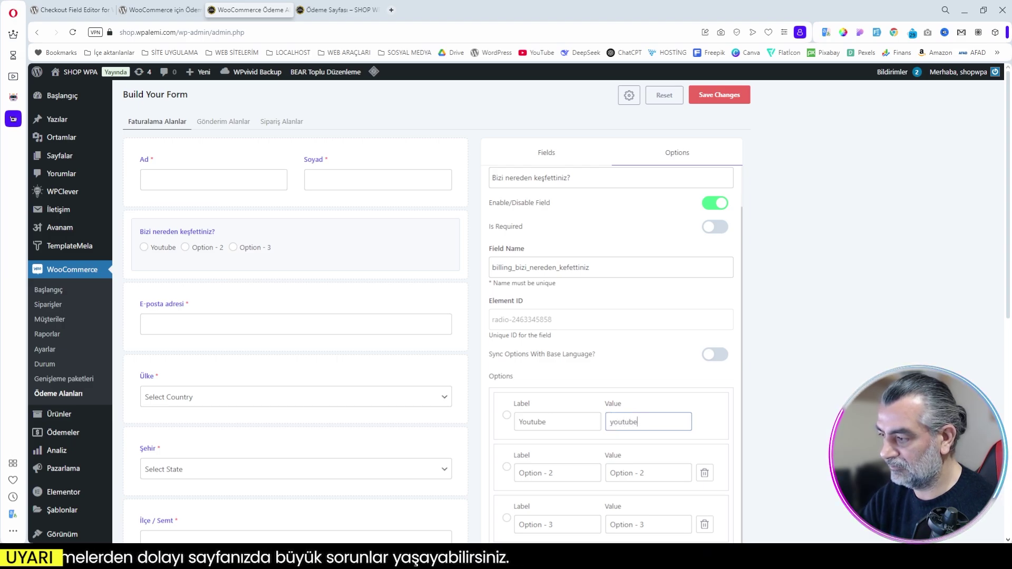
Step: Set the second radio option to İnstagram with value instagram, and the third to Web with value web
{"action": "key", "text": "Tab"}
{"action": "type", "text": "İnstagram"}
{"action": "key", "text": "Tab"}
{"action": "type", "text": "i"}
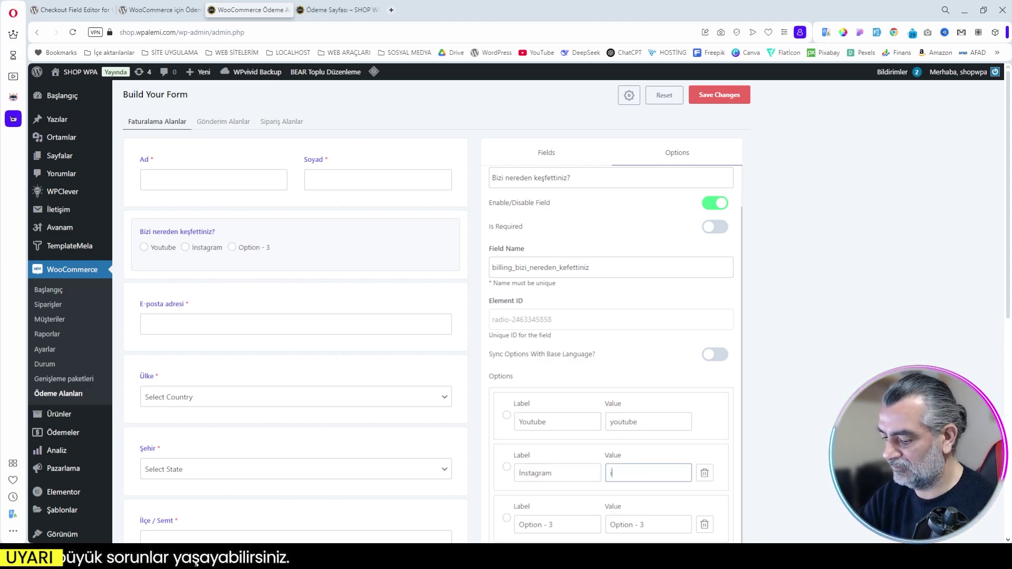
{"action": "key", "text": "Tab"}
{"action": "type", "text": "Web"}
{"action": "key", "text": "Tab"}
{"action": "type", "text": "web"}
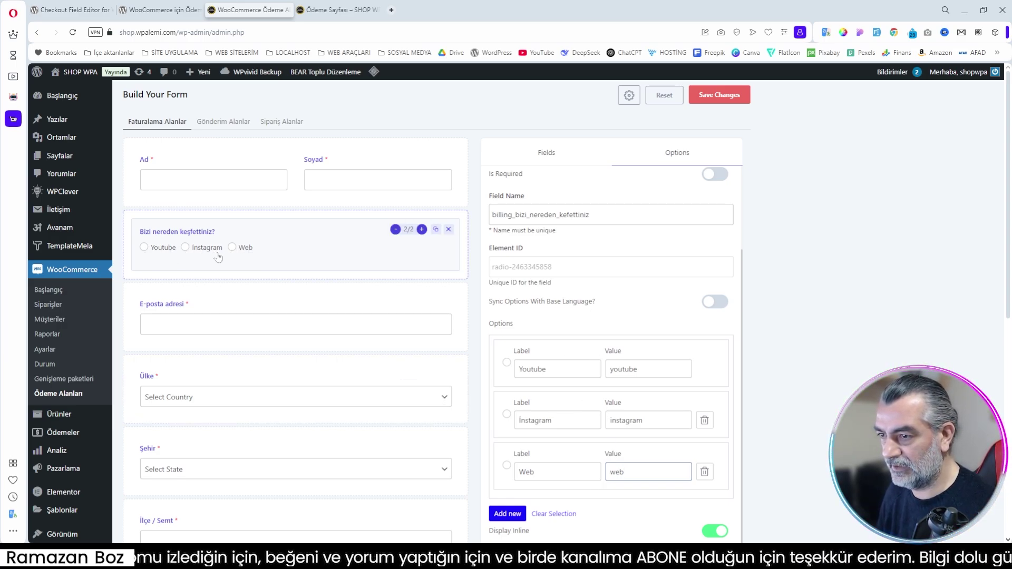
Step: Examine the radio field's advanced settings, including order email and order detail display, and review its general settings
{"action": "scroll", "coordinate": [543, 408], "scroll_direction": "down", "scroll_amount": 2}
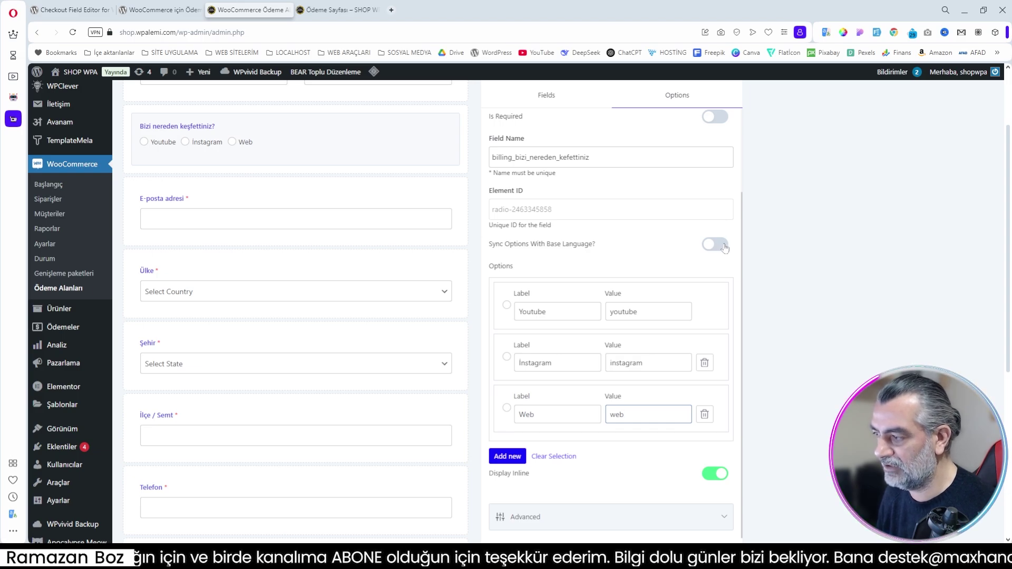
{"action": "scroll", "coordinate": [606, 369], "scroll_direction": "down", "scroll_amount": 2}
{"action": "left_click", "coordinate": [584, 410]}
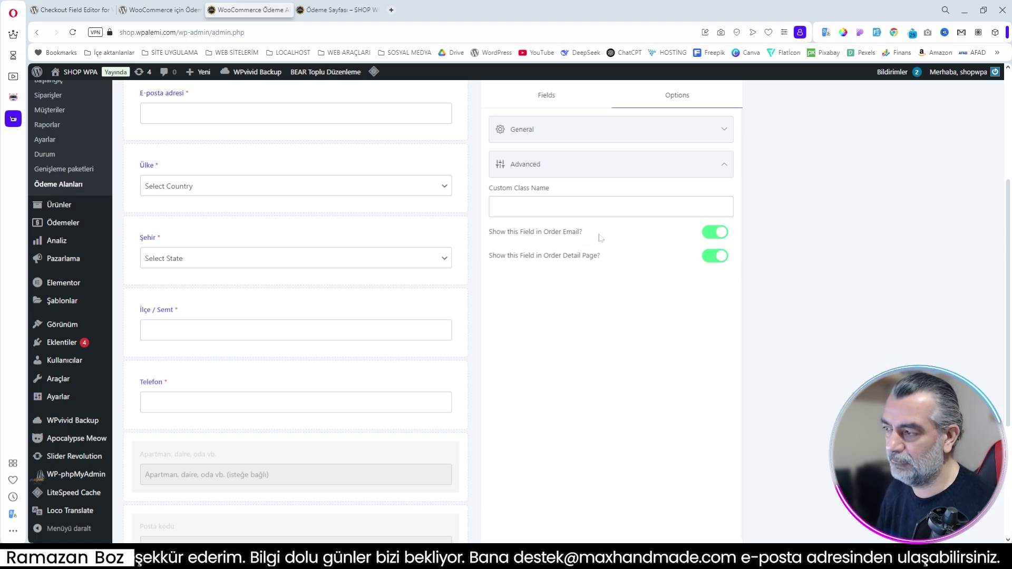
{"action": "mouse_move", "coordinate": [259, 203]}
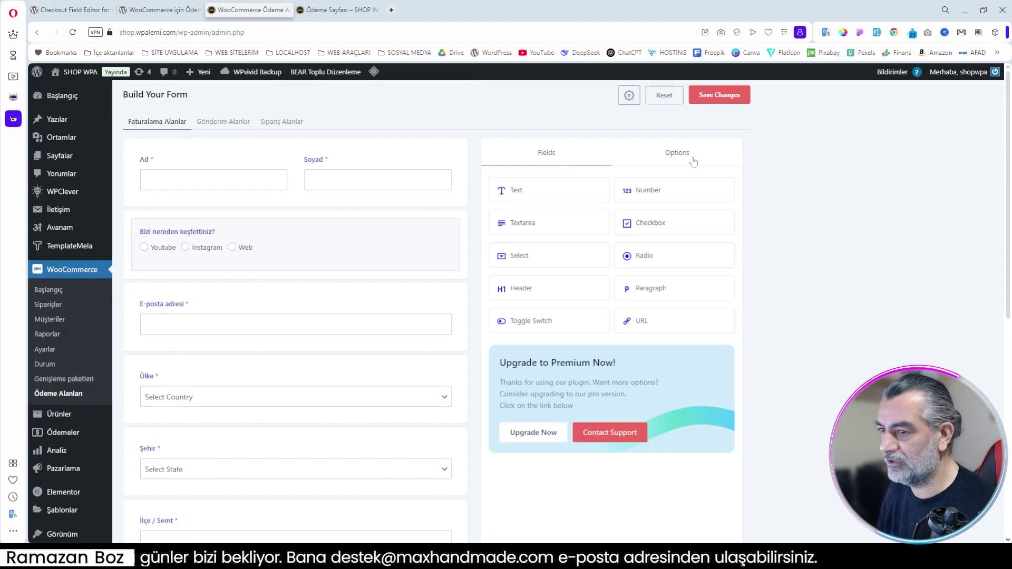
{"action": "left_click", "coordinate": [677, 153]}
{"action": "left_click", "coordinate": [568, 191]}
{"action": "scroll", "coordinate": [611, 404], "scroll_direction": "down", "scroll_amount": 2}
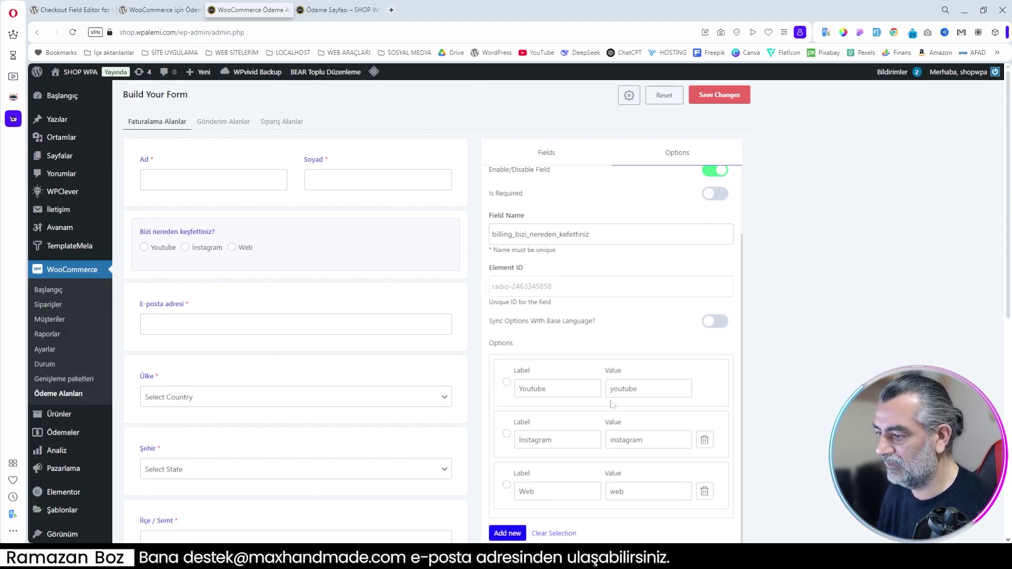
{"action": "scroll", "coordinate": [611, 404], "scroll_direction": "up", "scroll_amount": 3}
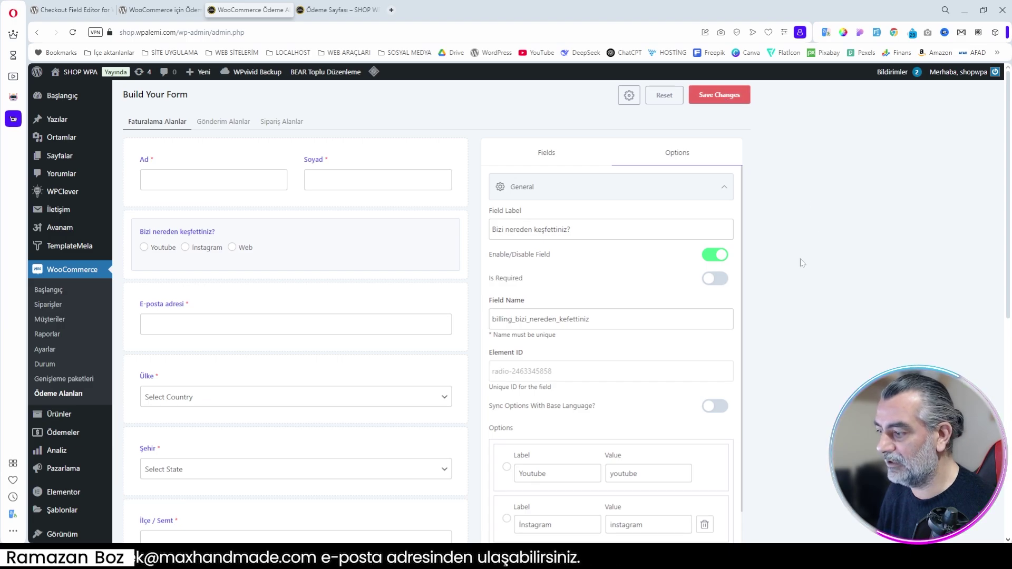
Step: On the Ödeme Sayfası checkout page, choose Youtube as the answer to "Bizi nereden keşfettiniz?"
{"action": "key", "text": "ctrl+Tab"}
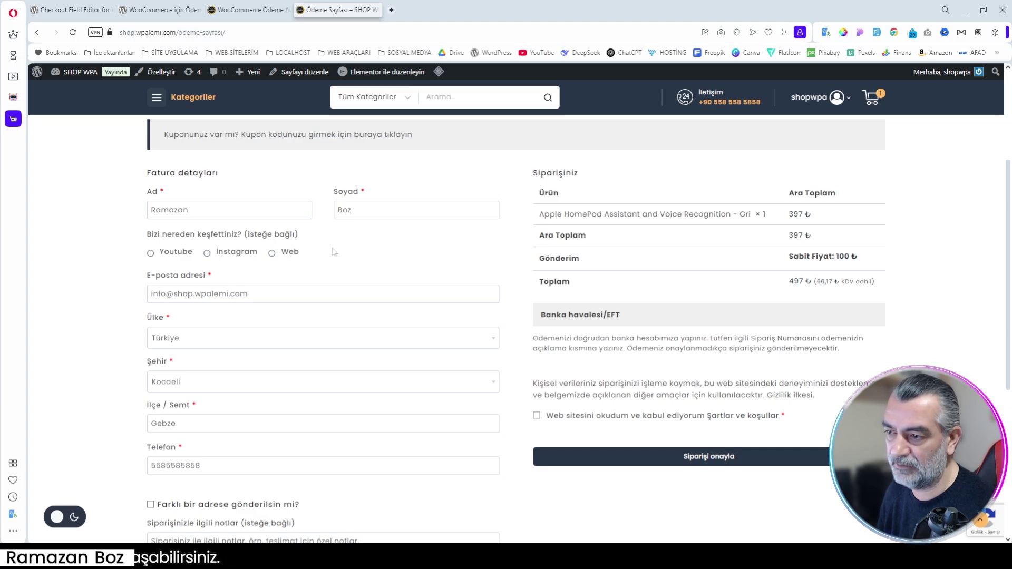
{"action": "left_click", "coordinate": [151, 254]}
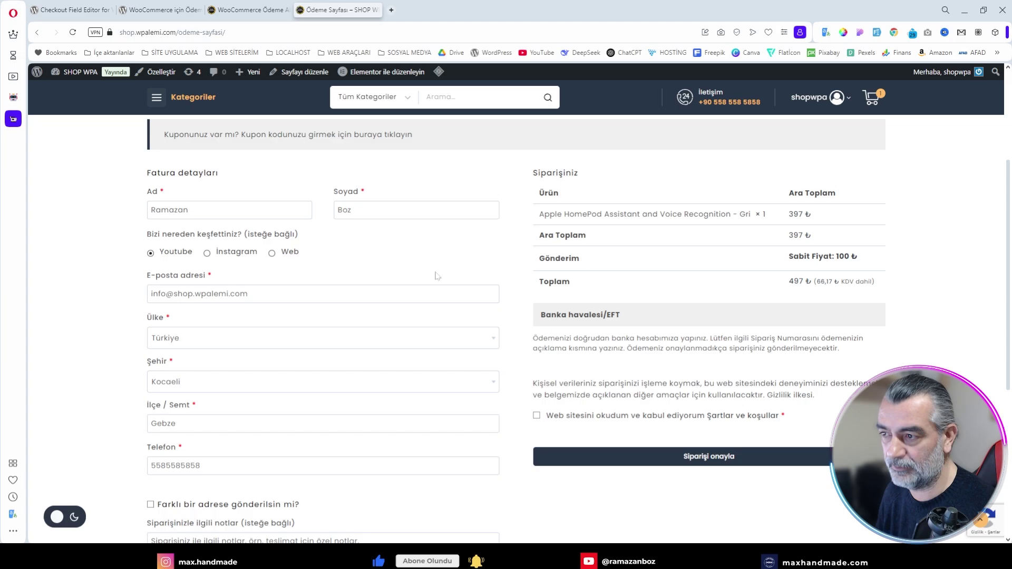
Step: Back in the checkout form builder, add a Checkbox field between the radio question and E-posta adresi
{"action": "left_click", "coordinate": [246, 9]}
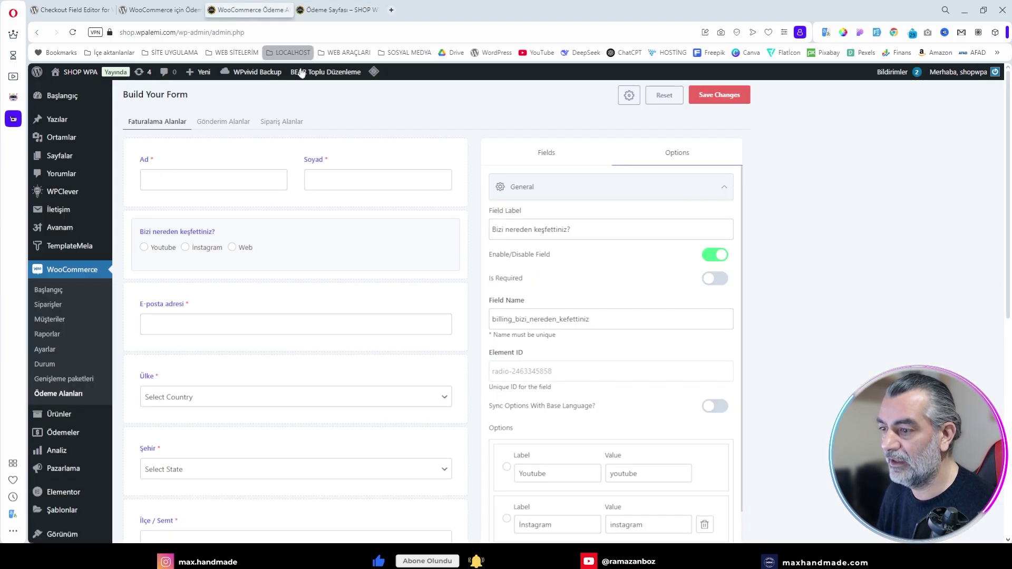
{"action": "left_click", "coordinate": [568, 154]}
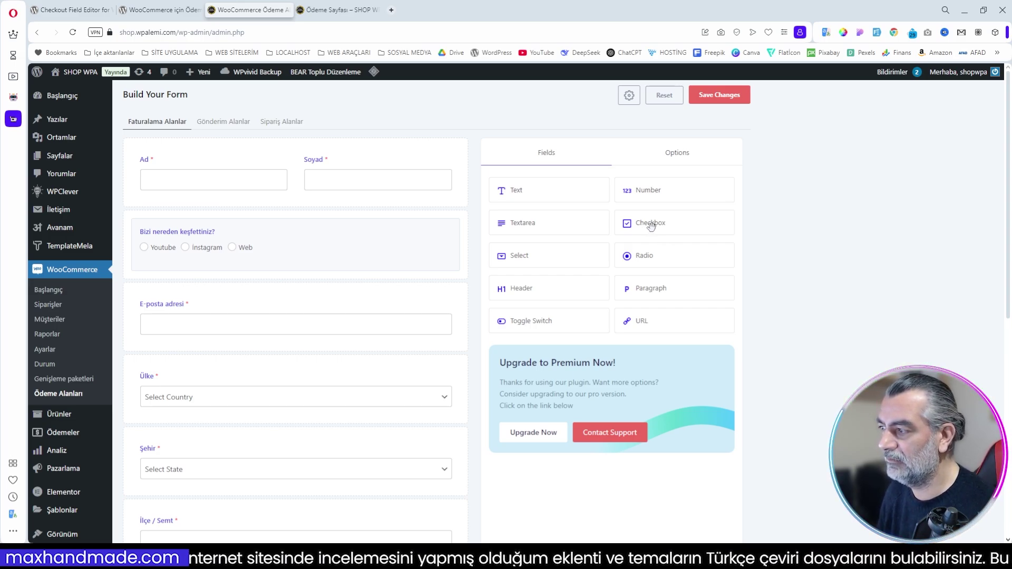
{"action": "left_click_drag", "start_coordinate": [656, 226], "coordinate": [212, 304]}
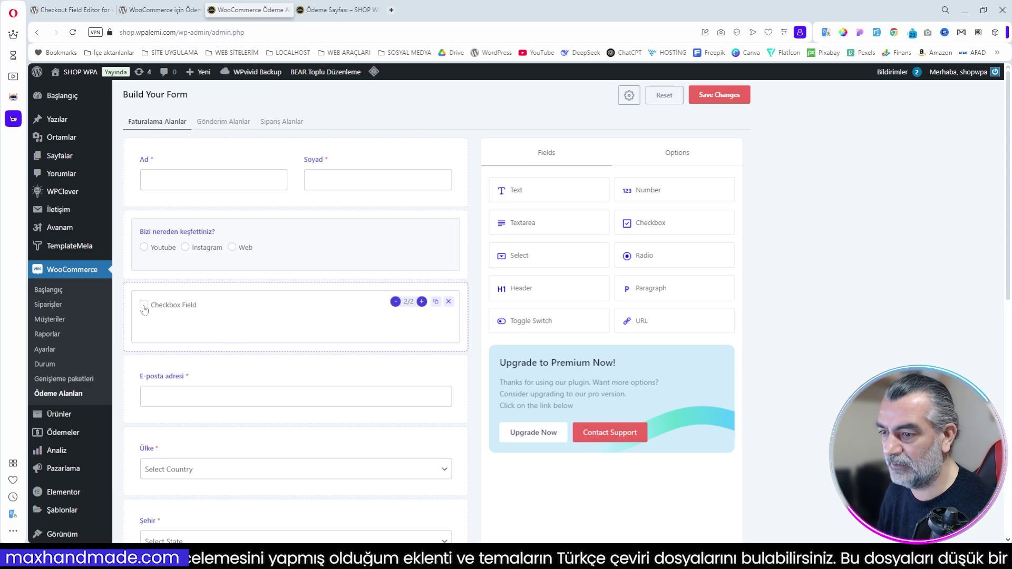
Step: Set the new checkbox field's label to "Memnun Kaldınız mı?"
{"action": "left_click", "coordinate": [271, 316]}
{"action": "scroll", "coordinate": [271, 316], "scroll_direction": "down", "scroll_amount": 1}
{"action": "triple_click", "coordinate": [526, 177]}
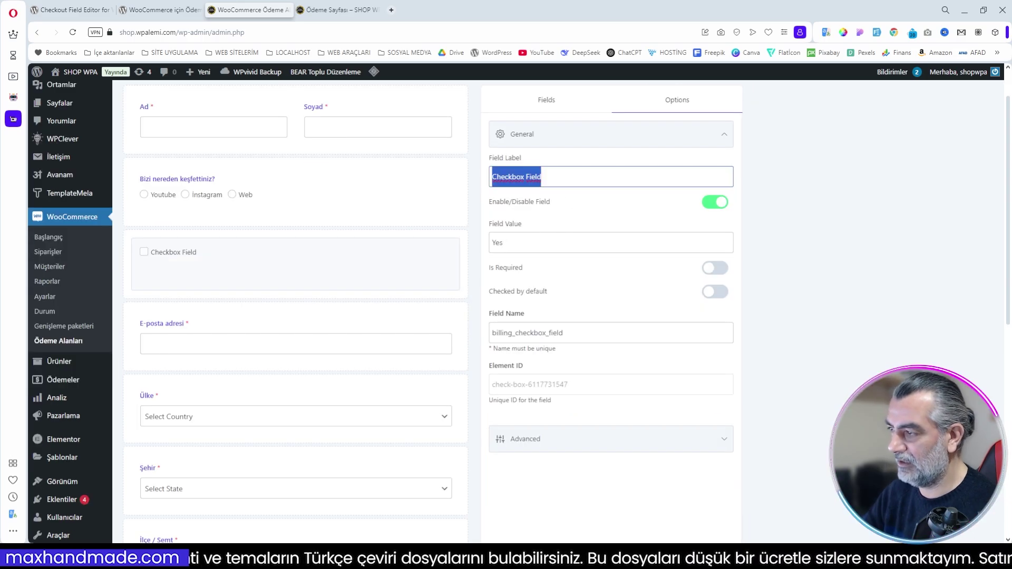
{"action": "type", "text": "Memnun"}
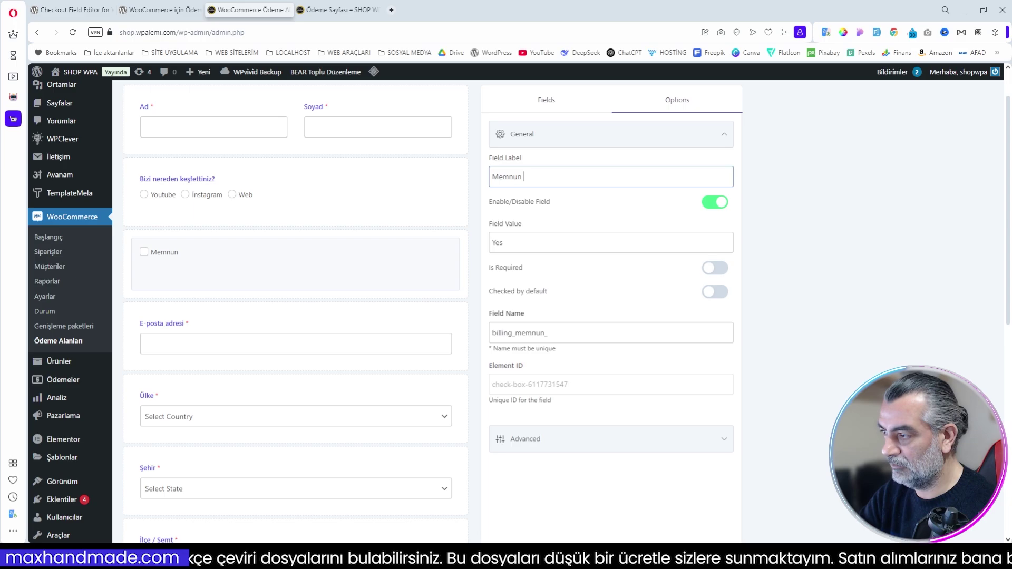
{"action": "type", "text": " Kald"}
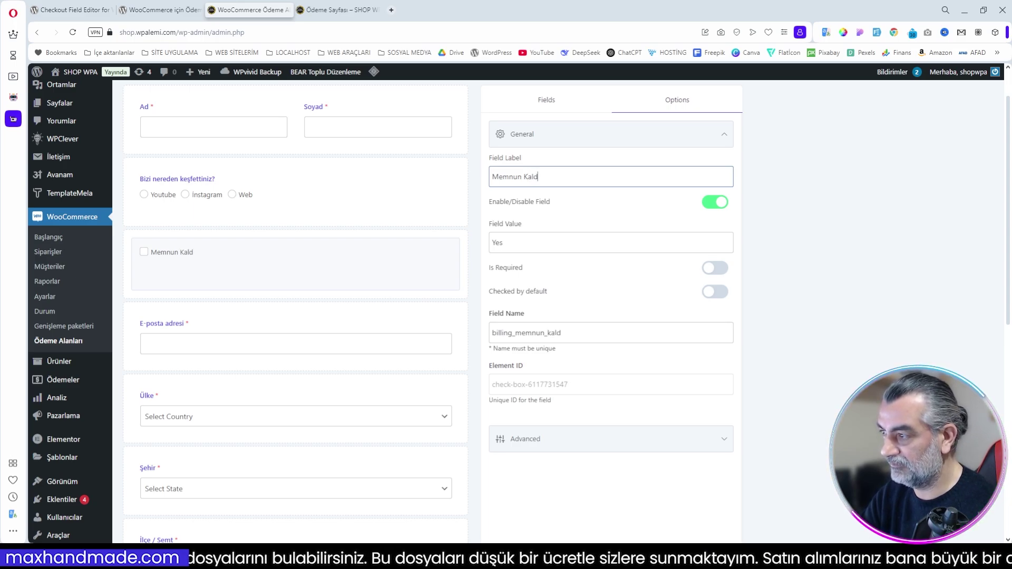
{"action": "type", "text": "ınız mı?"}
Step: Set the checkbox's field value to Evet and make the field required
{"action": "left_click", "coordinate": [503, 242]}
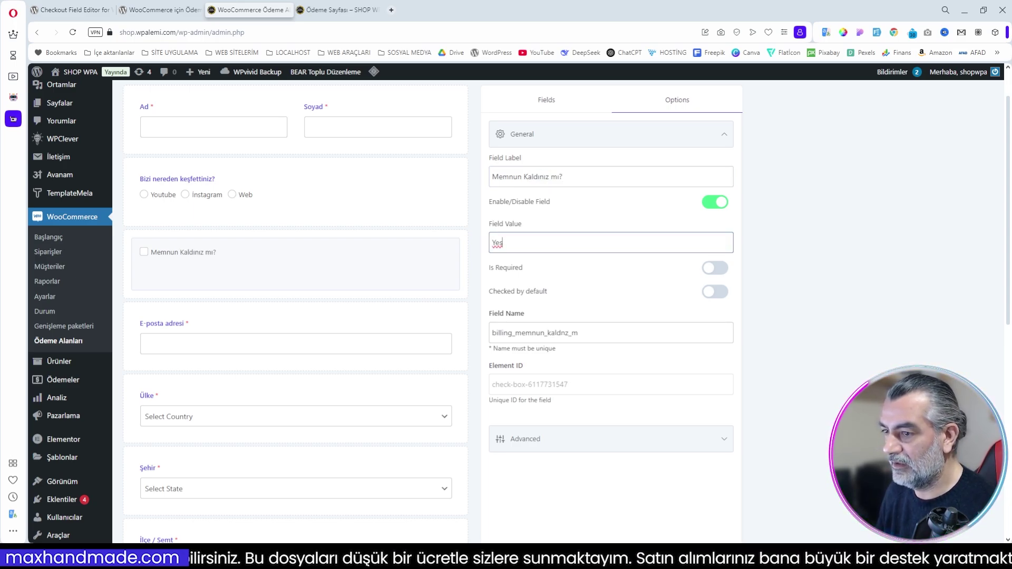
{"action": "key", "text": "ctrl+a"}
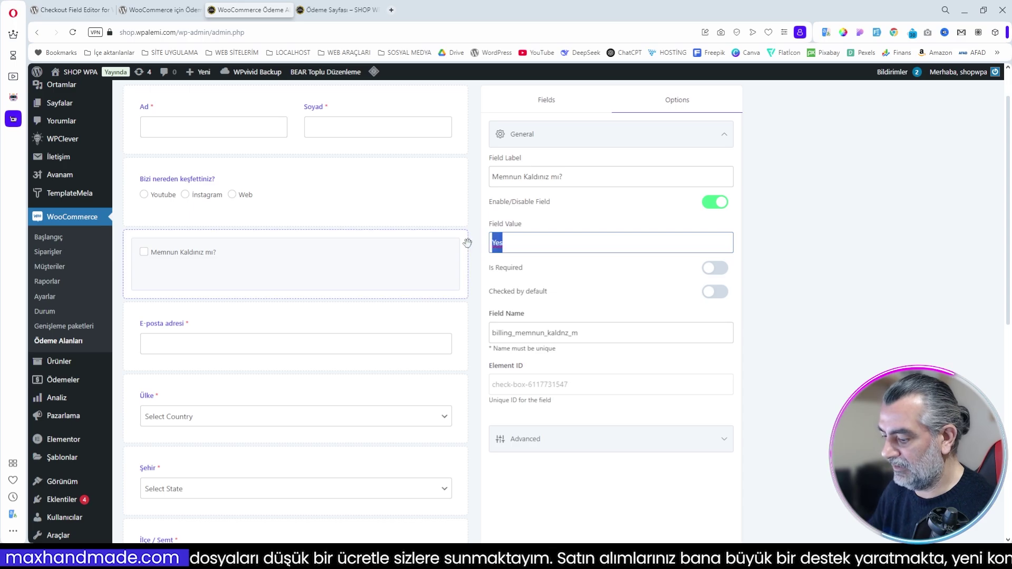
{"action": "type", "text": "Evet"}
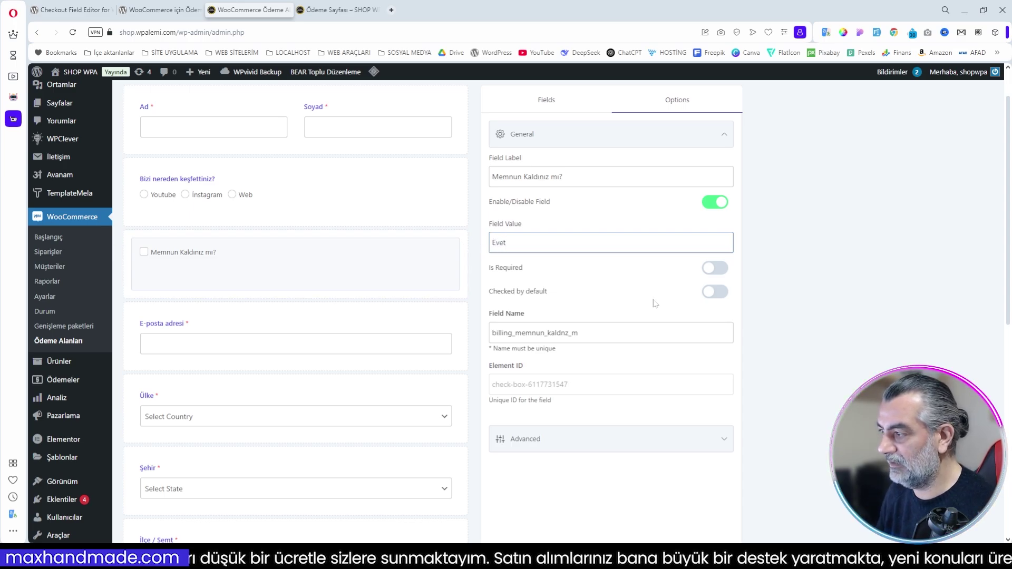
{"action": "left_click", "coordinate": [717, 269]}
Step: Examine the checkbox field's advanced settings and return to its general settings
{"action": "scroll", "coordinate": [685, 326], "scroll_direction": "down", "scroll_amount": 1}
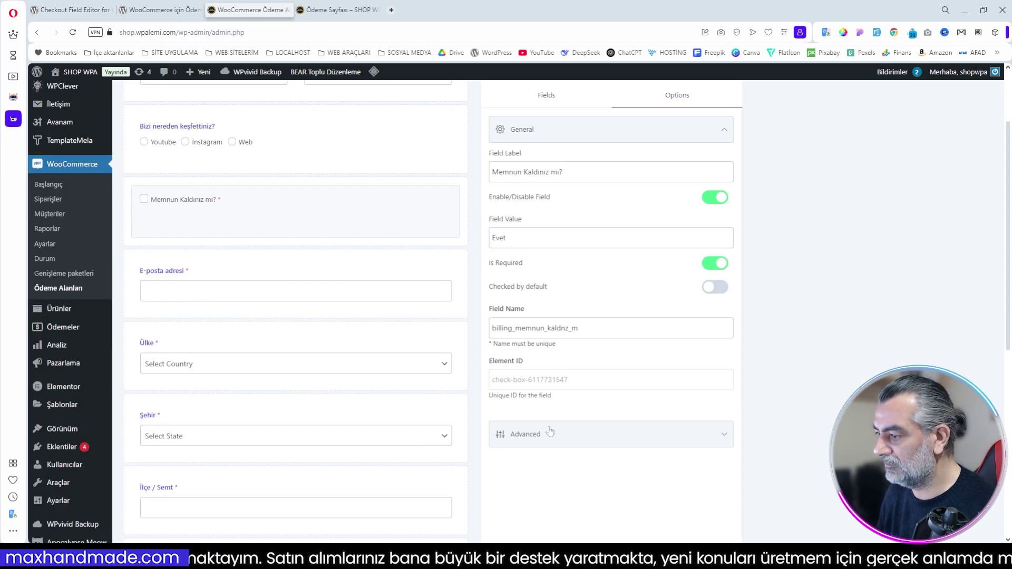
{"action": "left_click", "coordinate": [548, 432]}
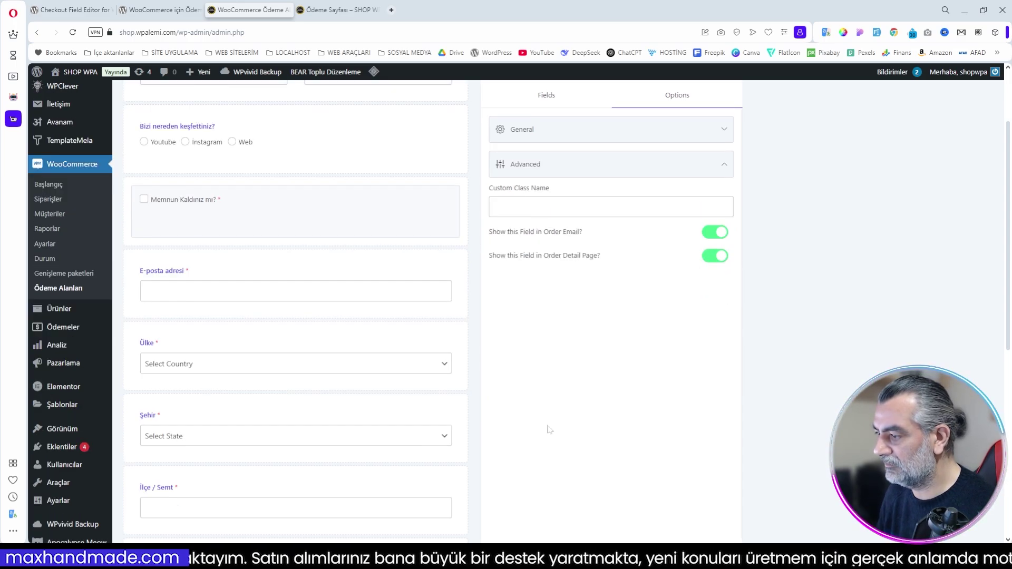
{"action": "left_click", "coordinate": [531, 169]}
{"action": "scroll", "coordinate": [564, 175], "scroll_direction": "up", "scroll_amount": 1}
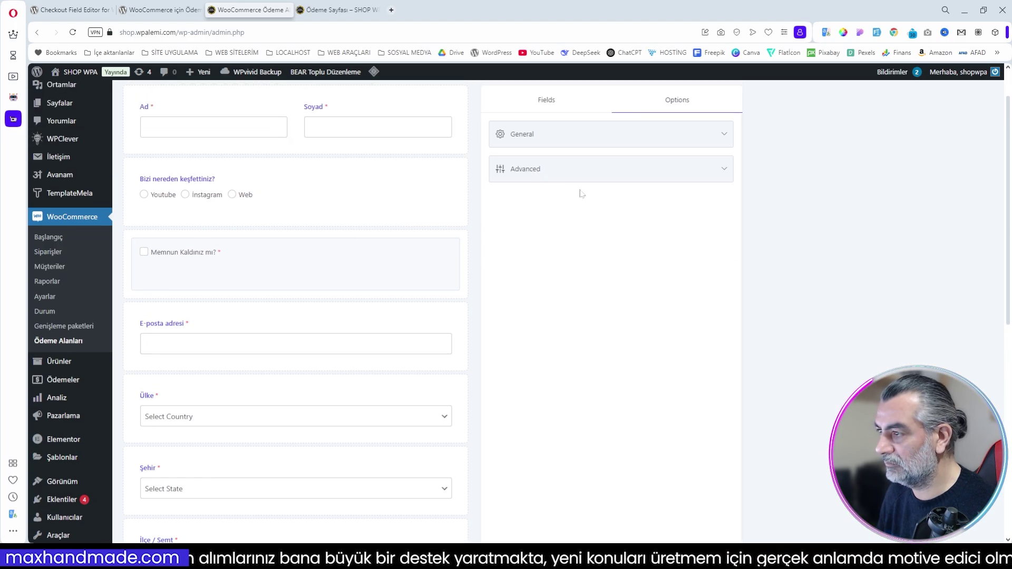
{"action": "left_click", "coordinate": [533, 138]}
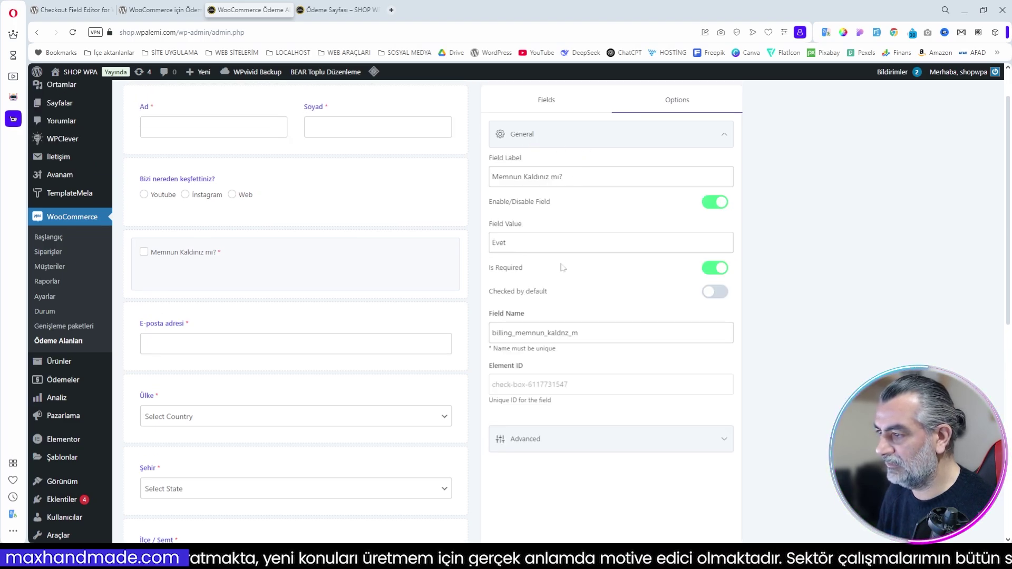
Step: Save the checkout form changes and try the "Memnun Kaldınız mı?" checkbox on the reloaded checkout page
{"action": "scroll", "coordinate": [400, 174], "scroll_direction": "up", "scroll_amount": 1}
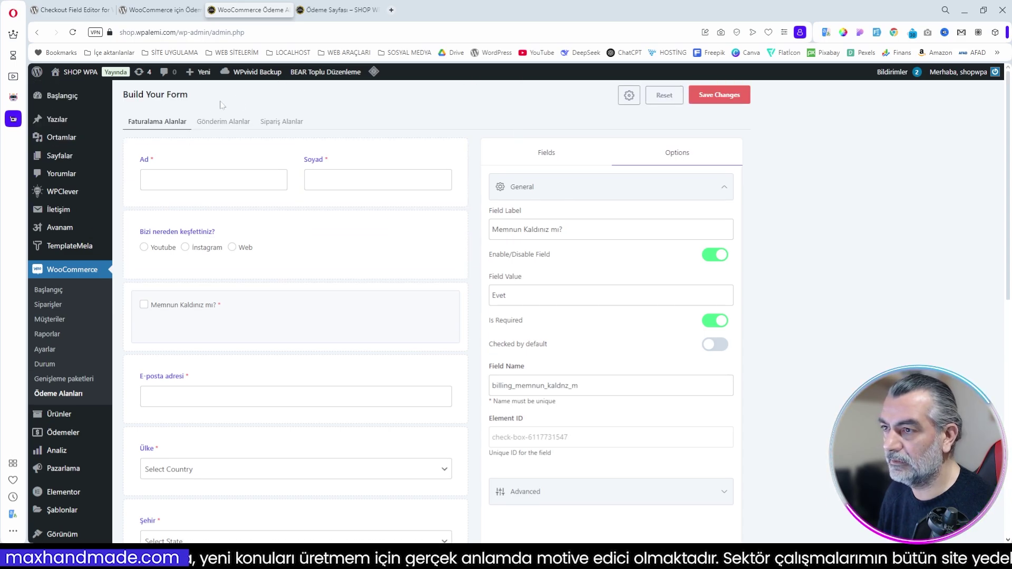
{"action": "left_click", "coordinate": [718, 96]}
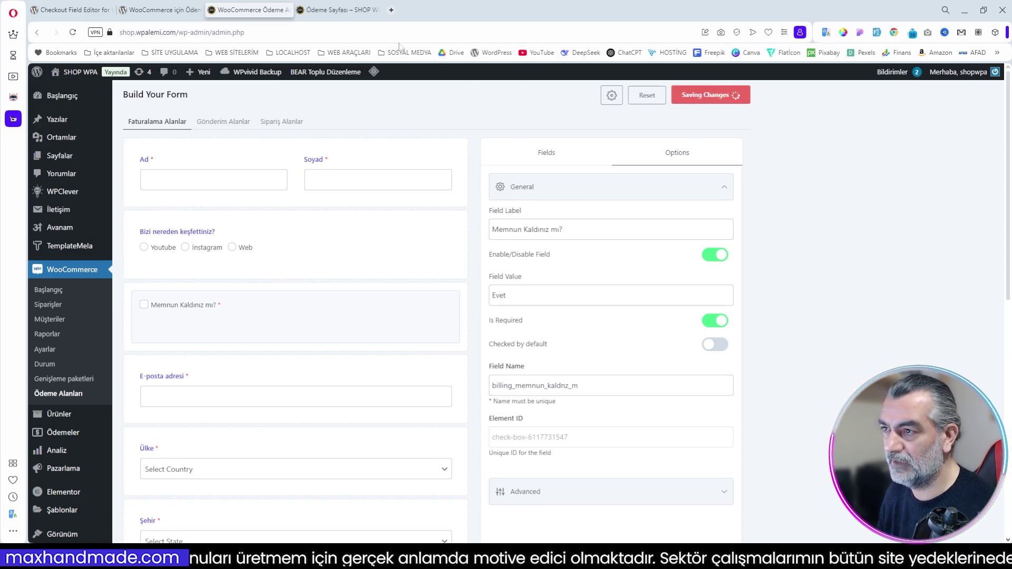
{"action": "left_click", "coordinate": [337, 9]}
{"action": "key", "text": "F5"}
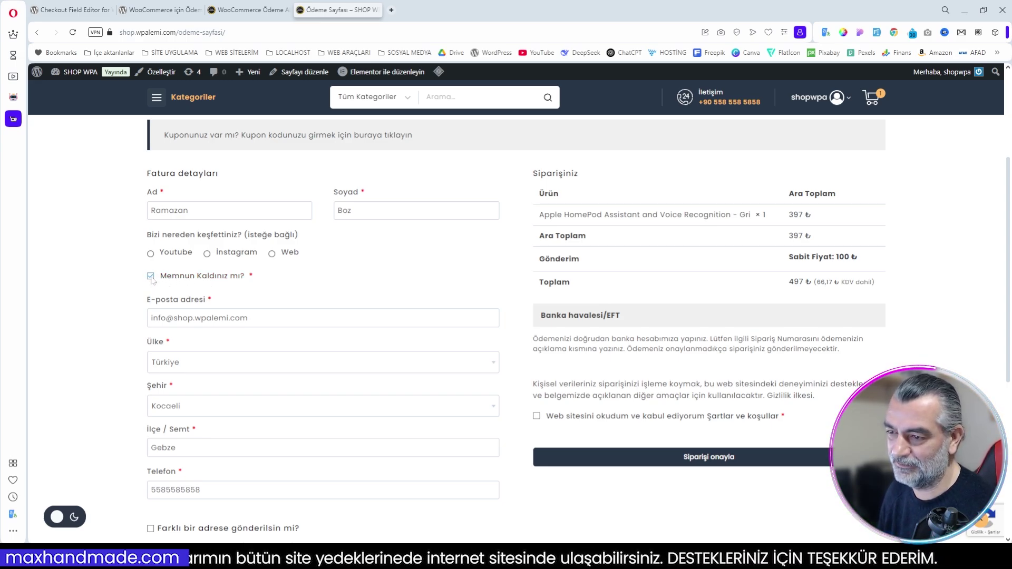
{"action": "left_click", "coordinate": [151, 276]}
Step: Back in the form builder, make the "Memnun Kaldınız mı?" checkbox optional and add a Select field above it
{"action": "left_click", "coordinate": [247, 12]}
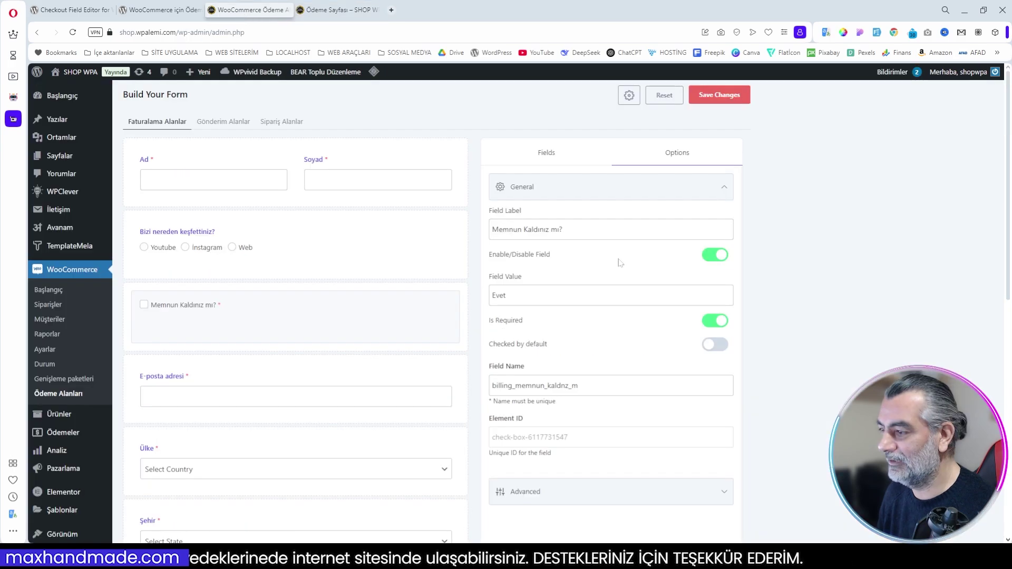
{"action": "left_click", "coordinate": [715, 320]}
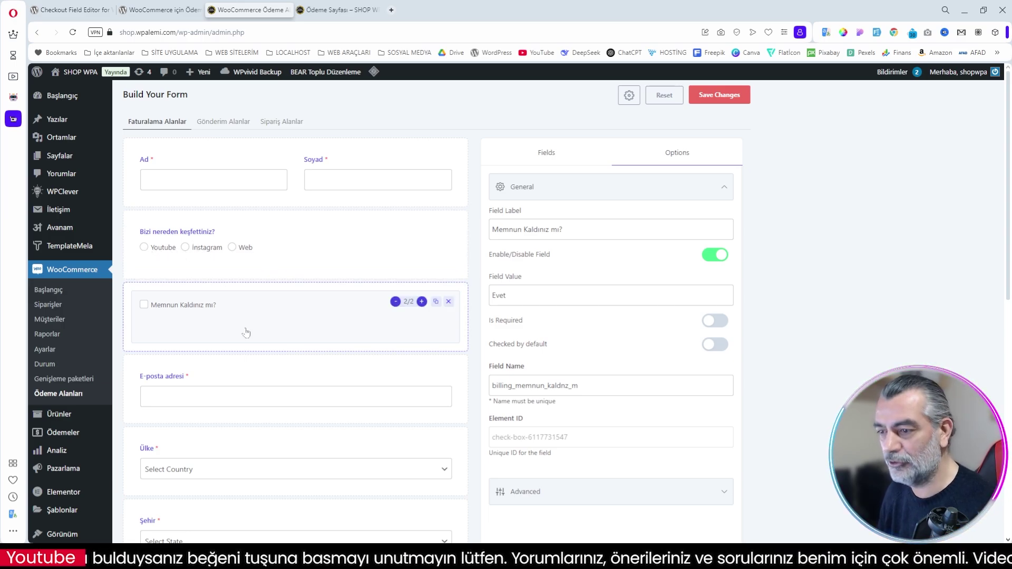
{"action": "left_click", "coordinate": [546, 153]}
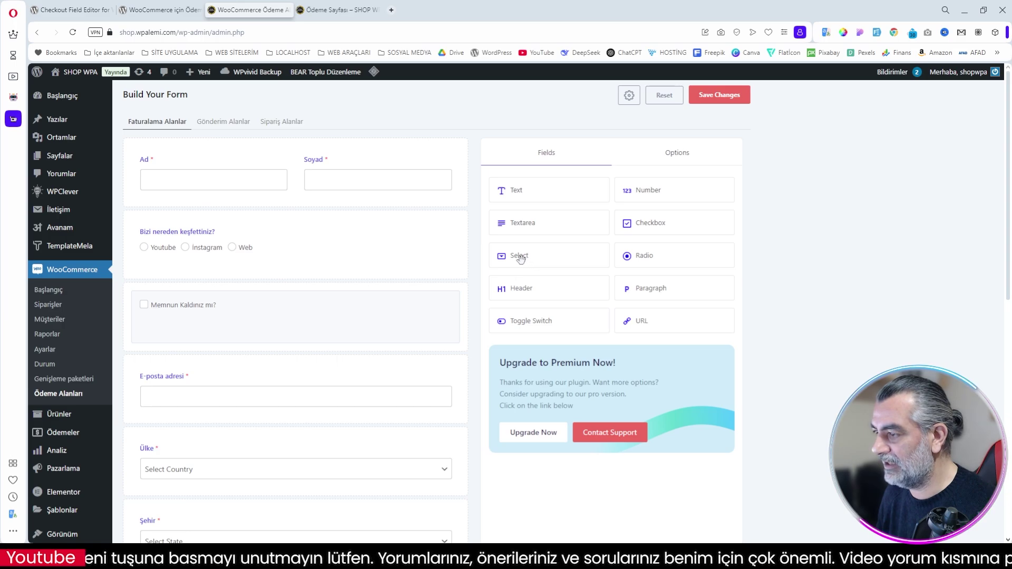
{"action": "left_click_drag", "start_coordinate": [556, 260], "coordinate": [200, 305]}
{"action": "left_click", "coordinate": [202, 328]}
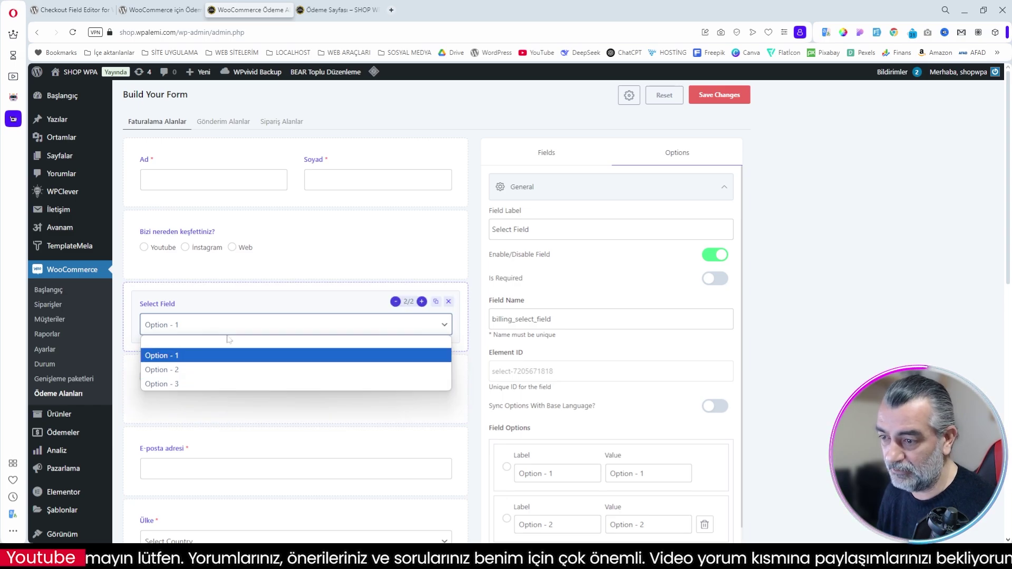
Step: Delete the new Select field and the "Memnun Kaldınız mı?" checkbox from the billing form
{"action": "left_click", "coordinate": [314, 300]}
{"action": "left_click", "coordinate": [546, 153]}
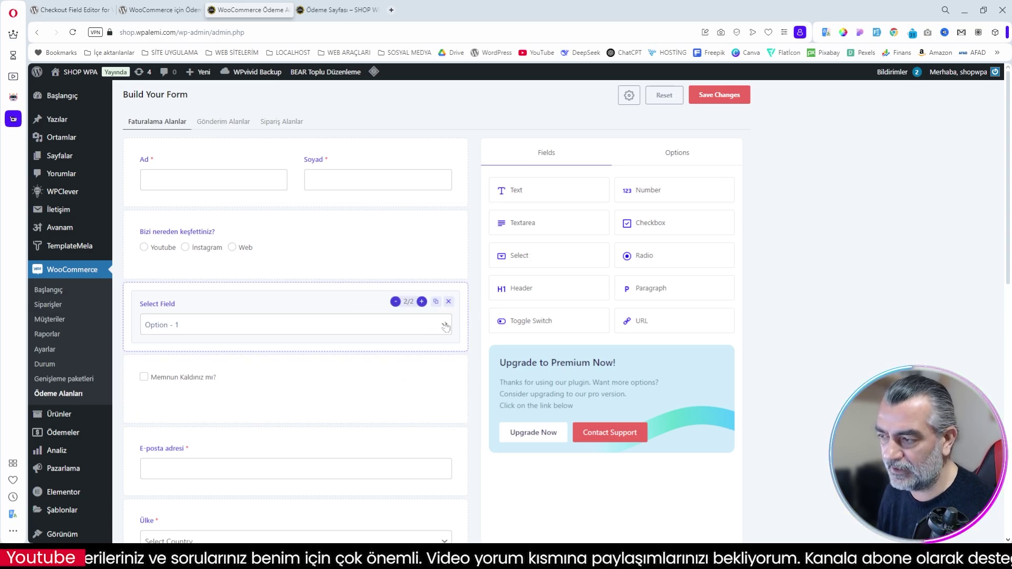
{"action": "left_click", "coordinate": [448, 302]}
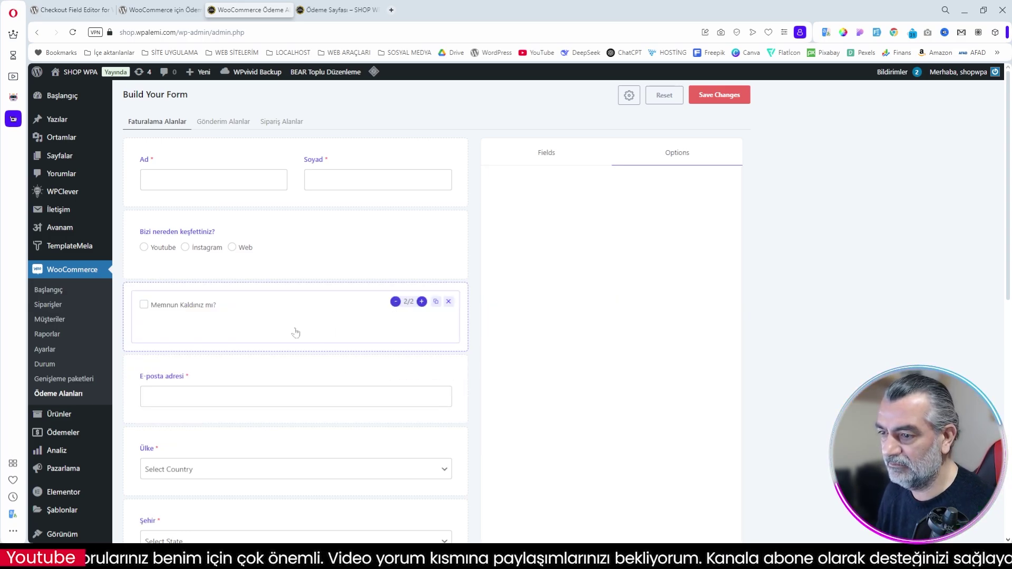
{"action": "left_click", "coordinate": [448, 302]}
{"action": "left_click", "coordinate": [409, 313]}
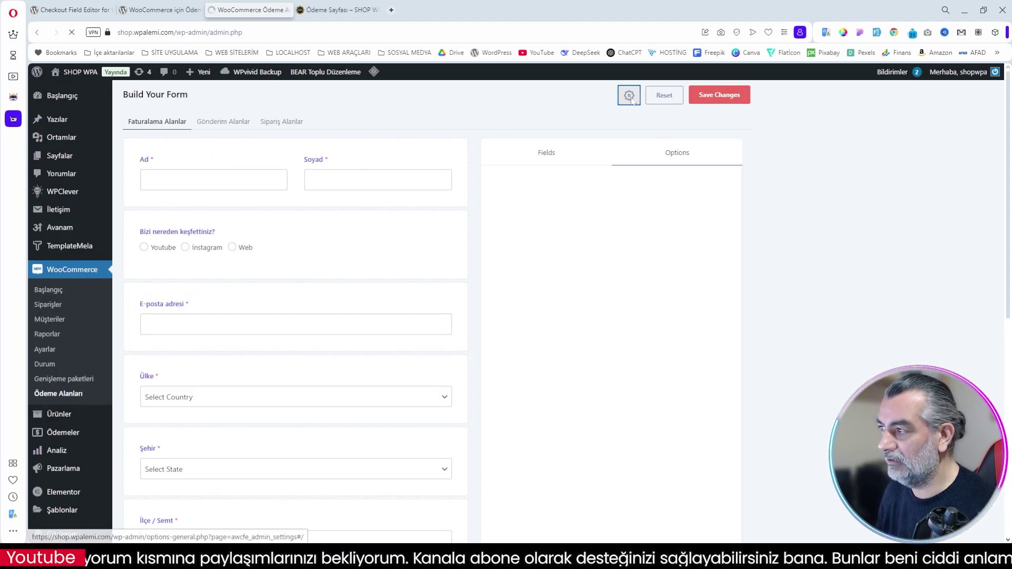
Step: Enable Force Shipping Address in the field editor's advanced settings and look at the order notes section on the checkout page
{"action": "left_click", "coordinate": [630, 98]}
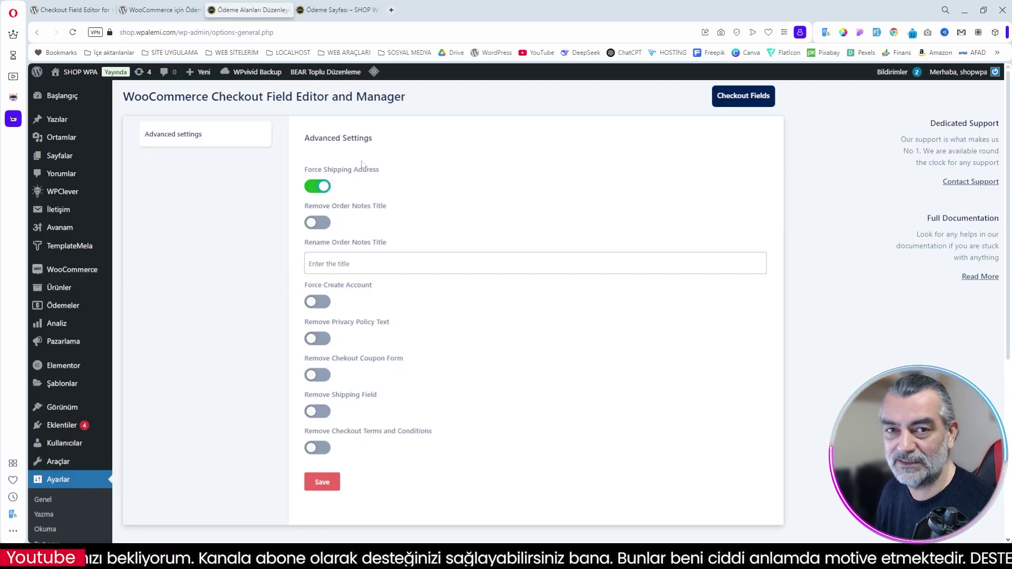
{"action": "left_click", "coordinate": [323, 224]}
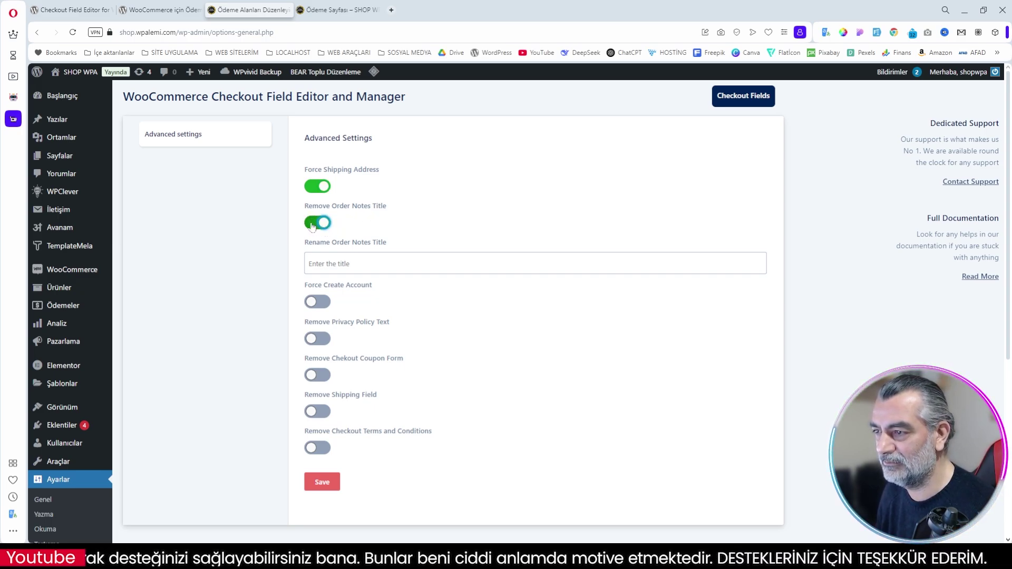
{"action": "left_click", "coordinate": [322, 224]}
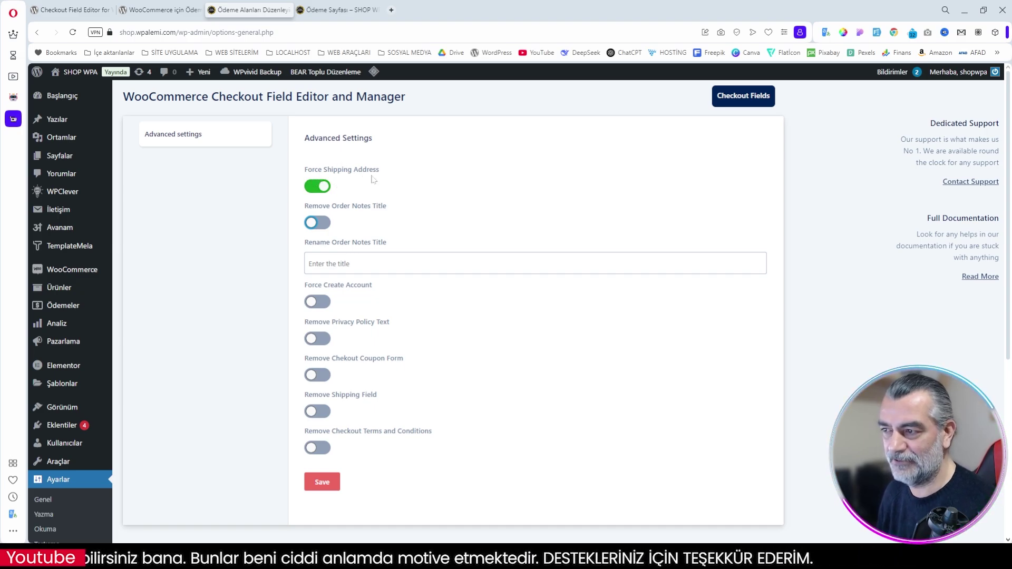
{"action": "key", "text": "ctrl+Tab"}
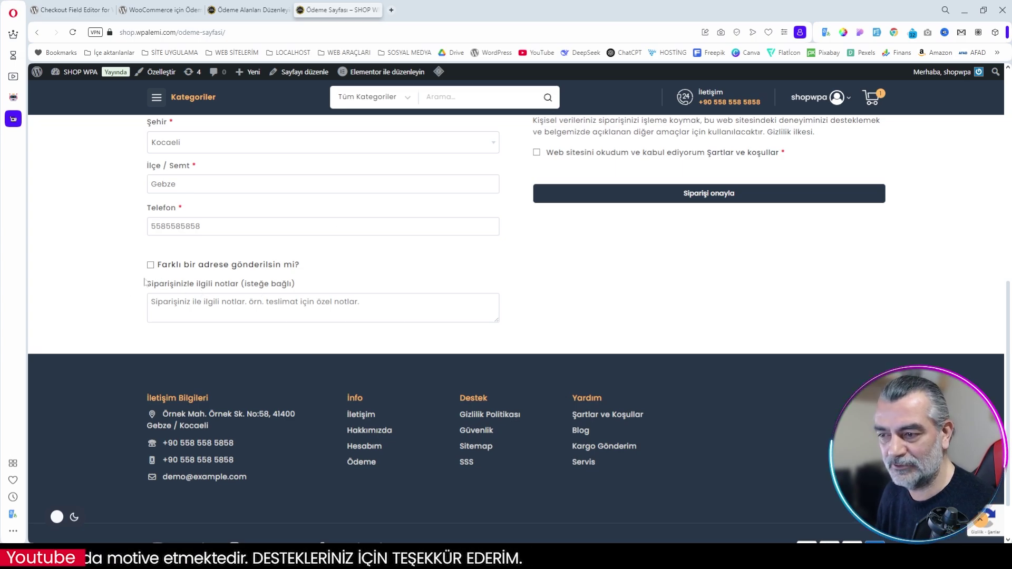
{"action": "left_click", "coordinate": [243, 10]}
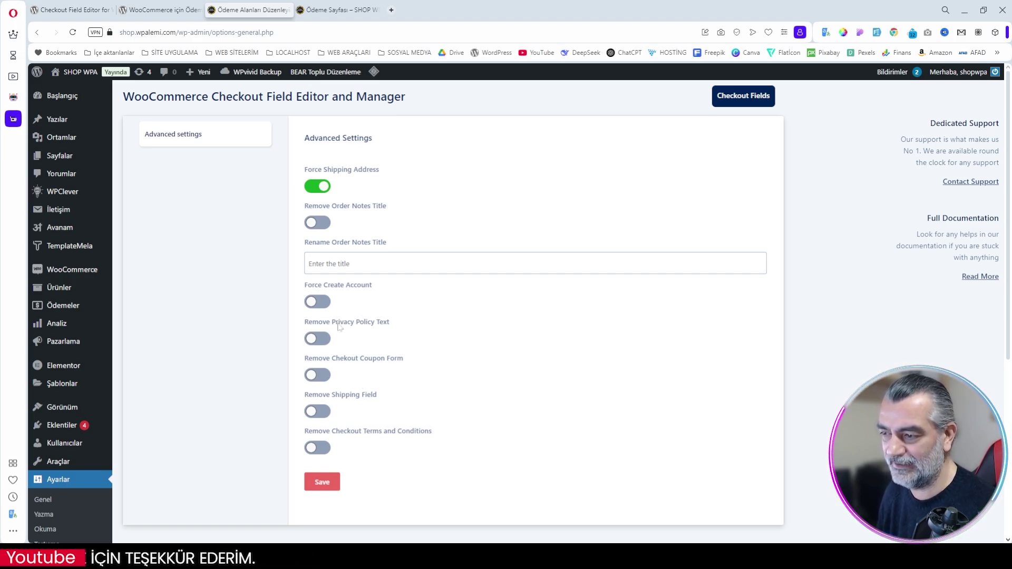
Step: Enable Remove Privacy Policy Text, save the settings and check the reloaded checkout page
{"action": "left_click", "coordinate": [336, 484]}
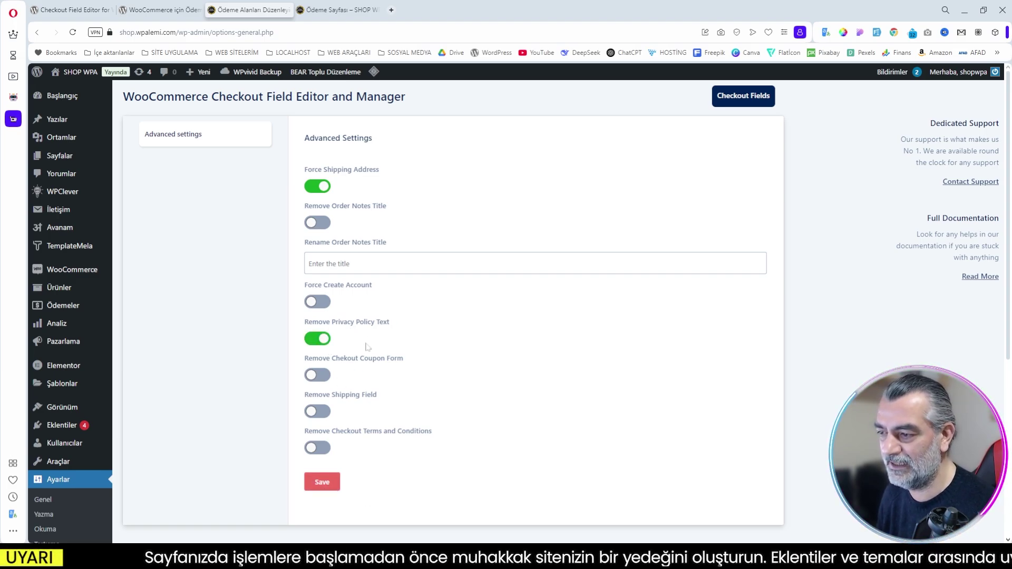
{"action": "left_click", "coordinate": [330, 486]}
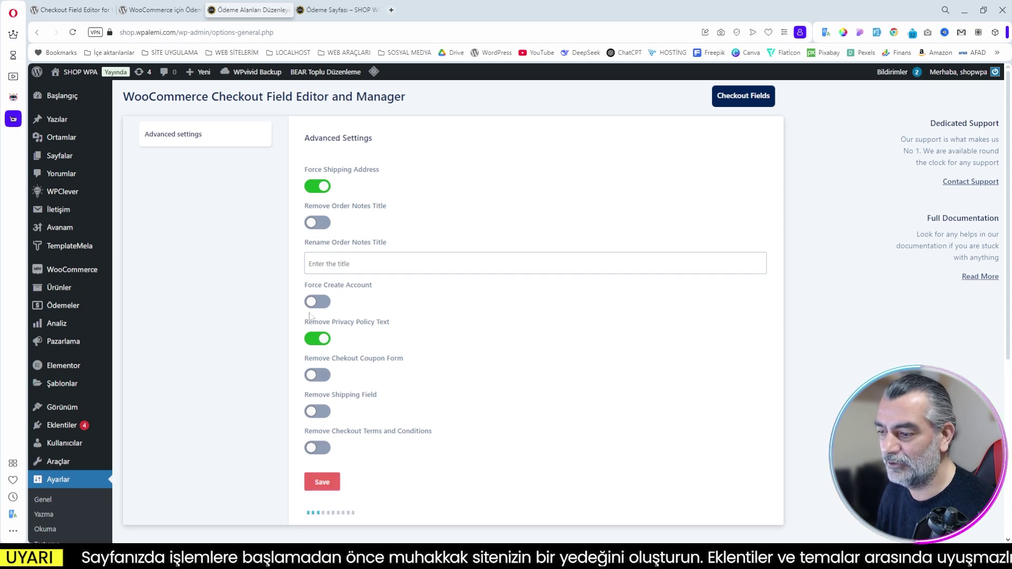
{"action": "left_click", "coordinate": [335, 10]}
{"action": "key", "text": "F5"}
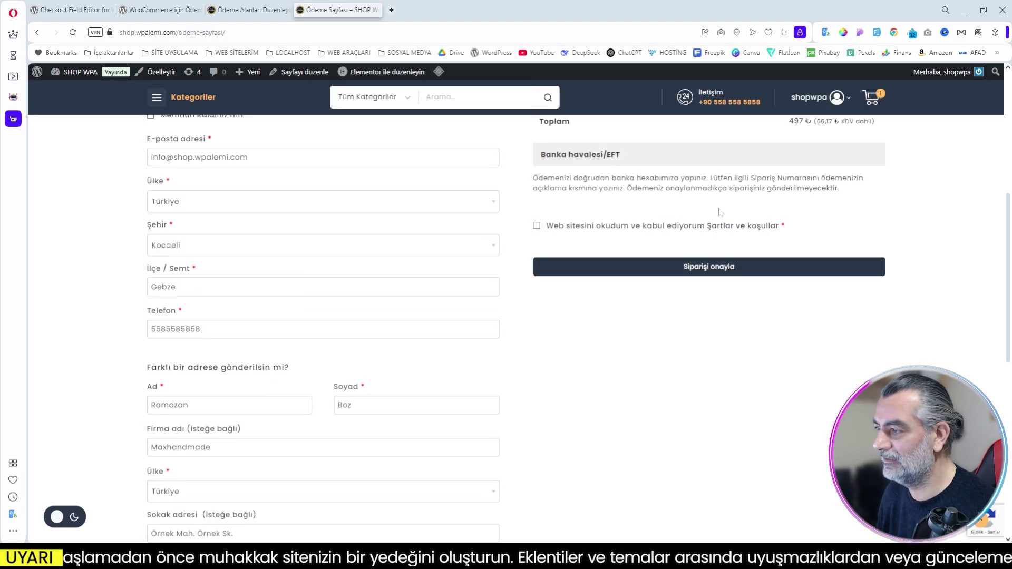
Step: Replace Remove Privacy Policy Text with Remove Checkout Terms and Conditions, save the settings and check the checkout page
{"action": "left_click", "coordinate": [248, 10]}
{"action": "left_click", "coordinate": [316, 338]}
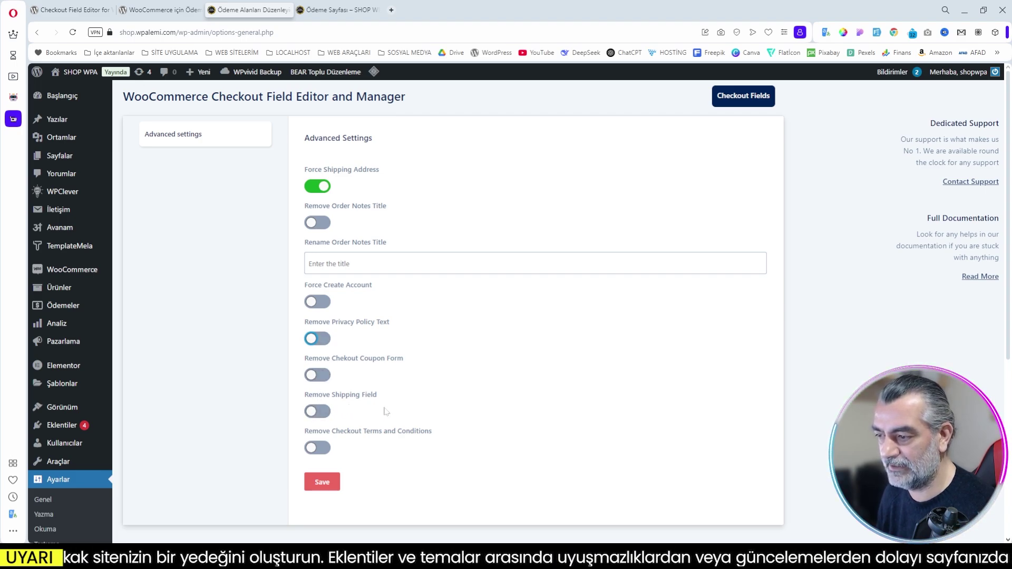
{"action": "left_click", "coordinate": [328, 447]}
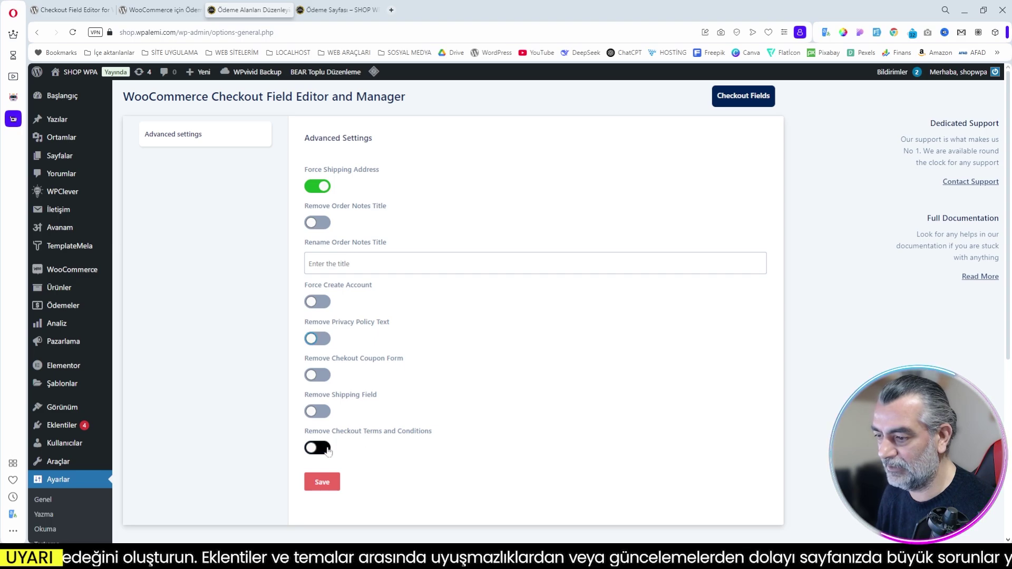
{"action": "left_click", "coordinate": [334, 484]}
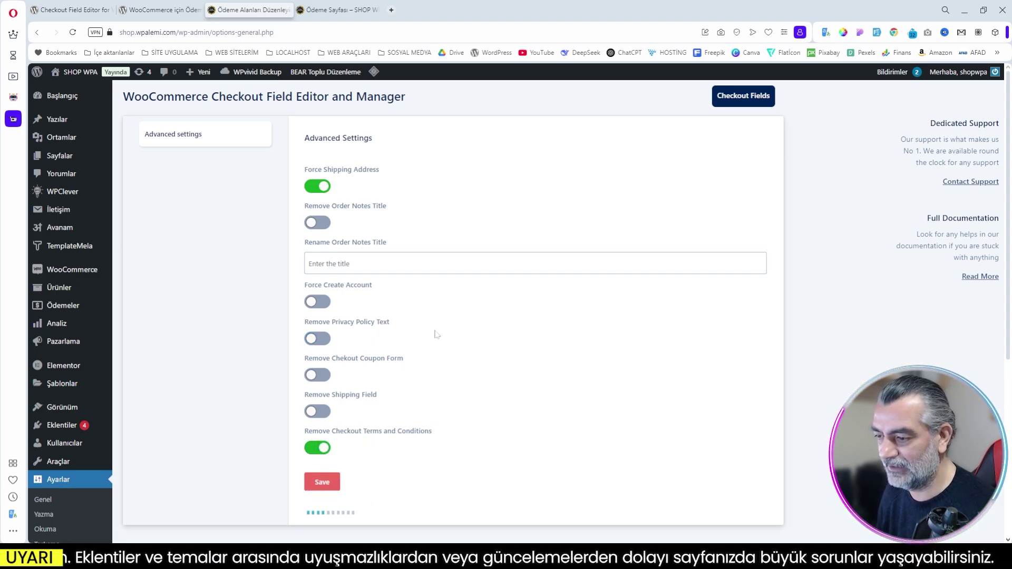
{"action": "left_click", "coordinate": [324, 11]}
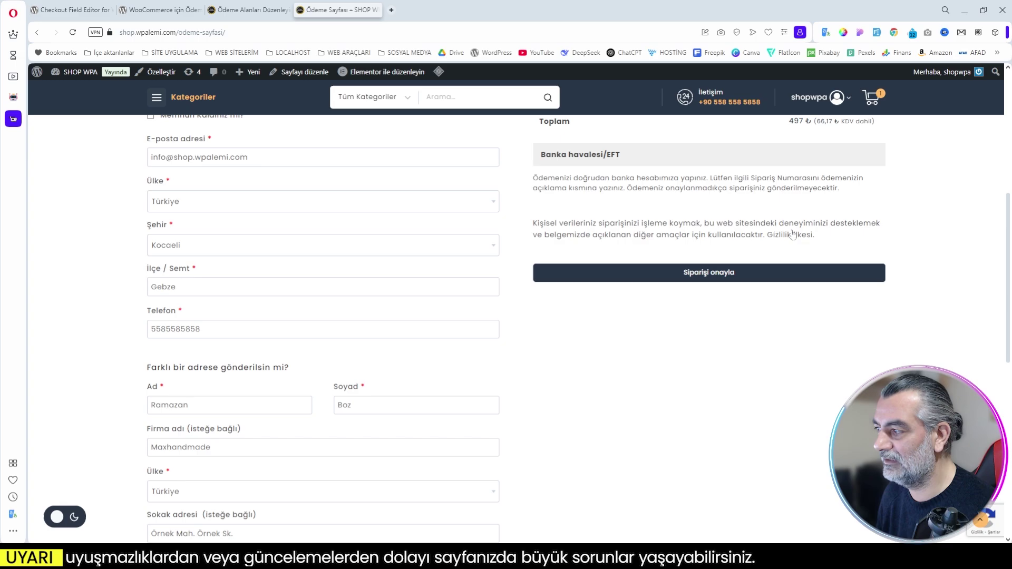
Step: Disable Remove Checkout Terms and Conditions and return to the checkout fields form builder
{"action": "left_click", "coordinate": [280, 16]}
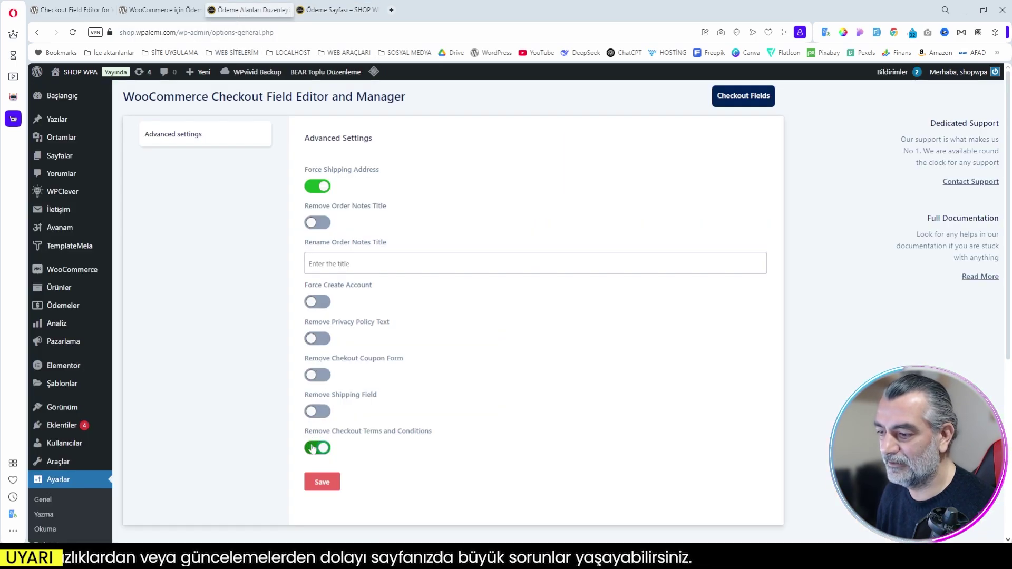
{"action": "left_click", "coordinate": [317, 448]}
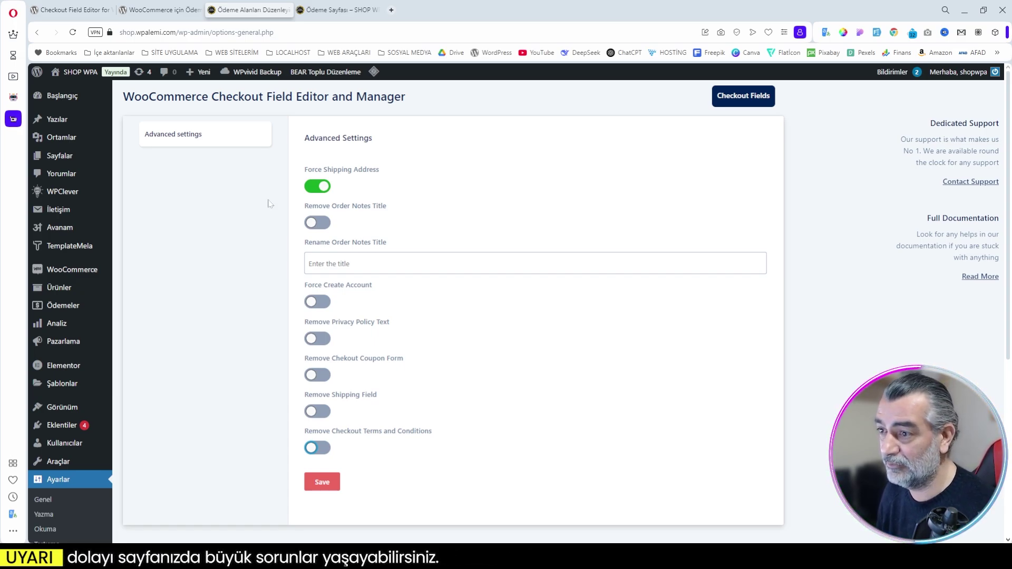
{"action": "left_click", "coordinate": [743, 96]}
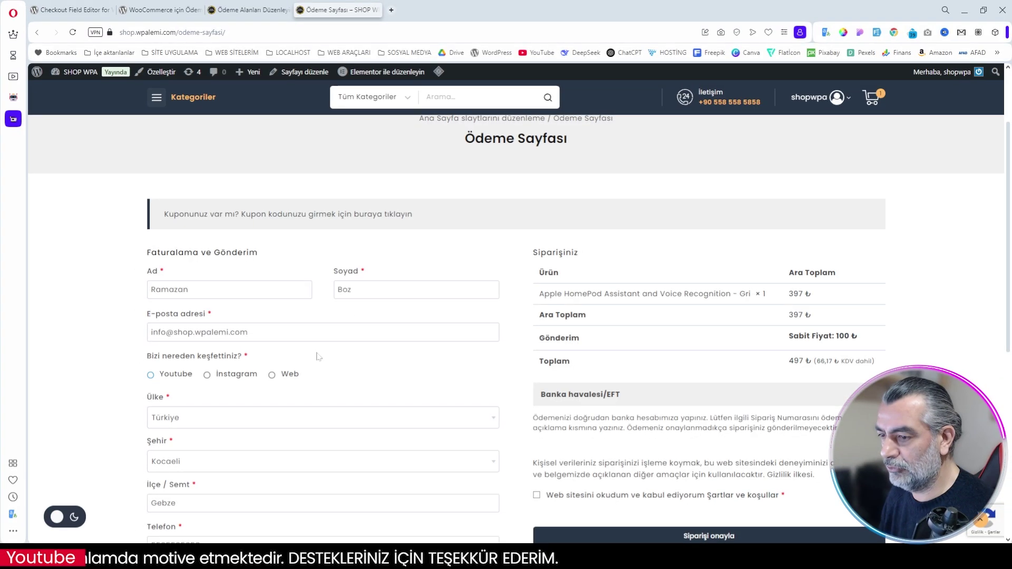
Step: On the checkout page, answer "Bizi nereden keşfettiniz?" with Youtube, accept the terms and place the order
{"action": "scroll", "coordinate": [258, 277], "scroll_direction": "down", "scroll_amount": 2}
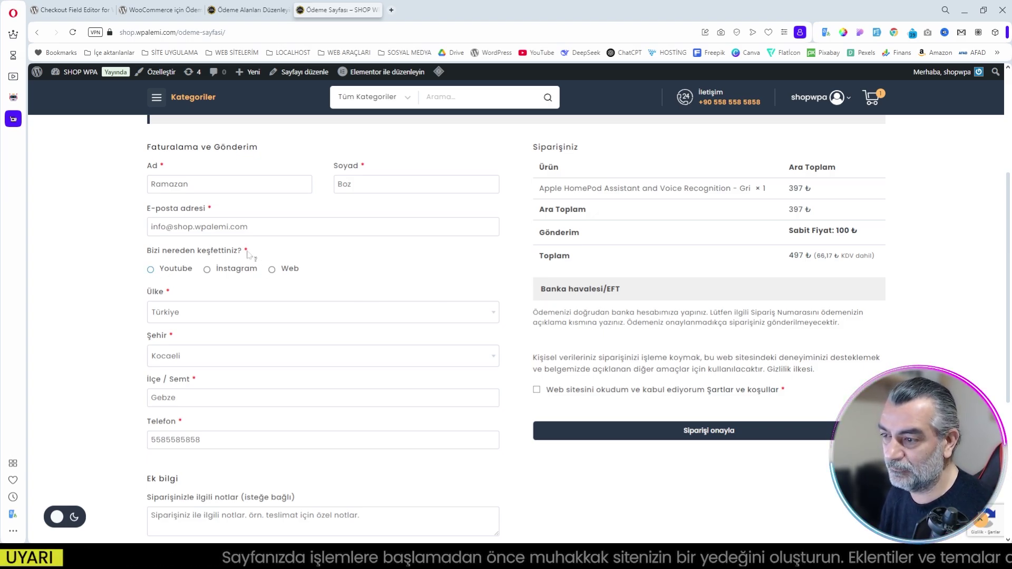
{"action": "left_click", "coordinate": [151, 269]}
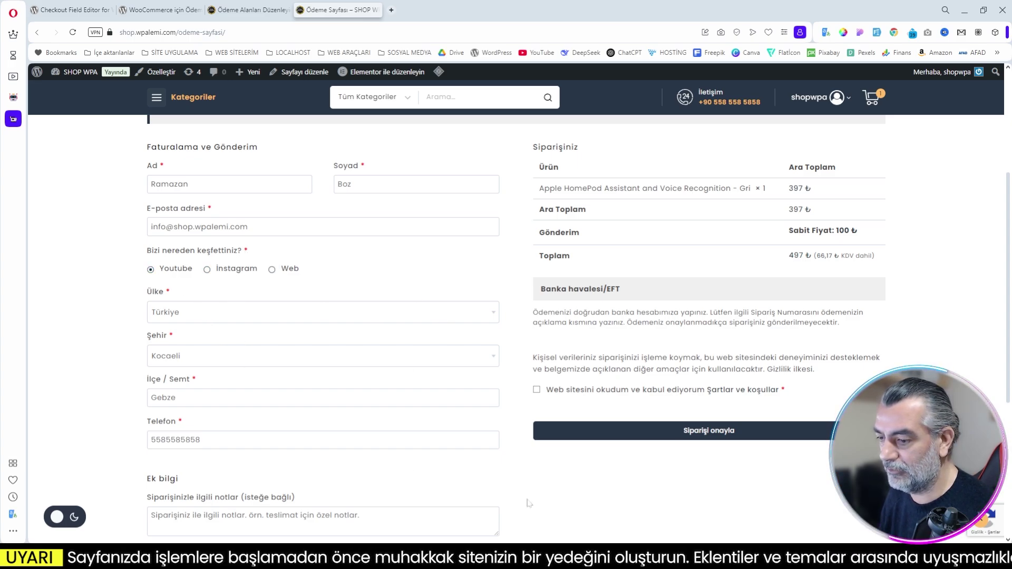
{"action": "left_click", "coordinate": [537, 390]}
{"action": "left_click", "coordinate": [706, 438]}
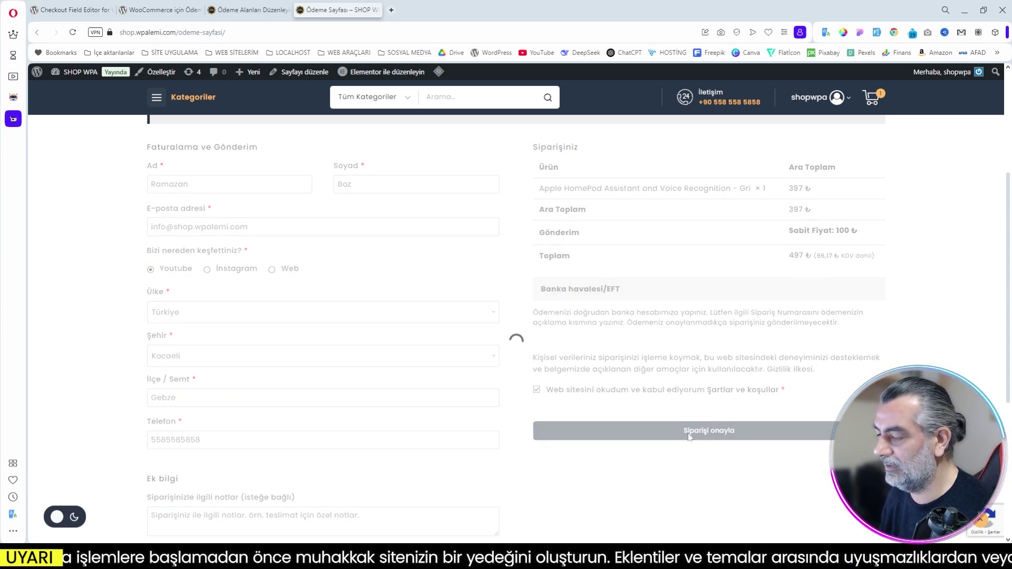
Step: Check the answer to "Bizi nereden keşfettiniz?" in the order details on the order confirmation page
{"action": "scroll", "coordinate": [571, 397], "scroll_direction": "down", "scroll_amount": 2}
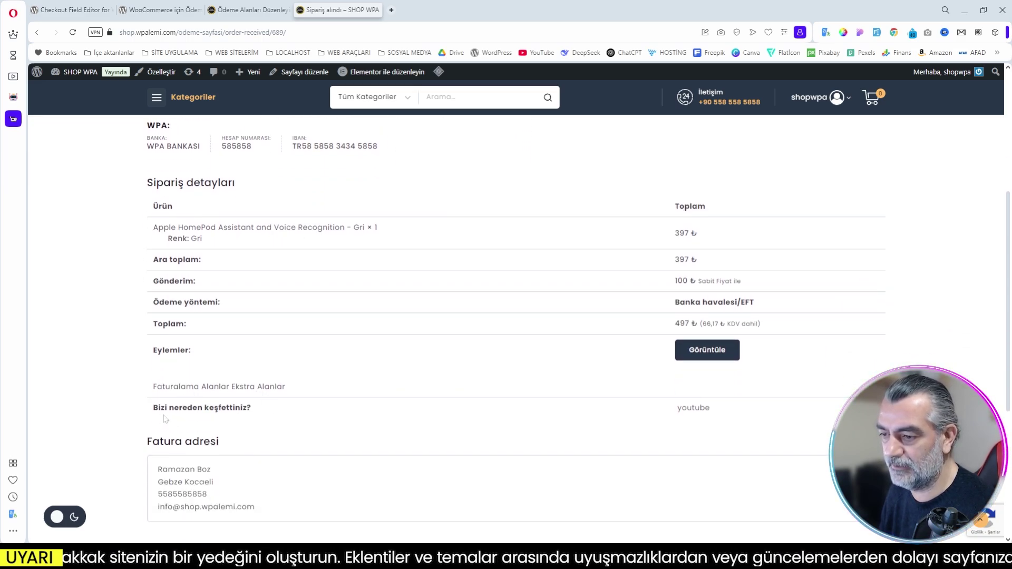
{"action": "double_click", "coordinate": [690, 408]}
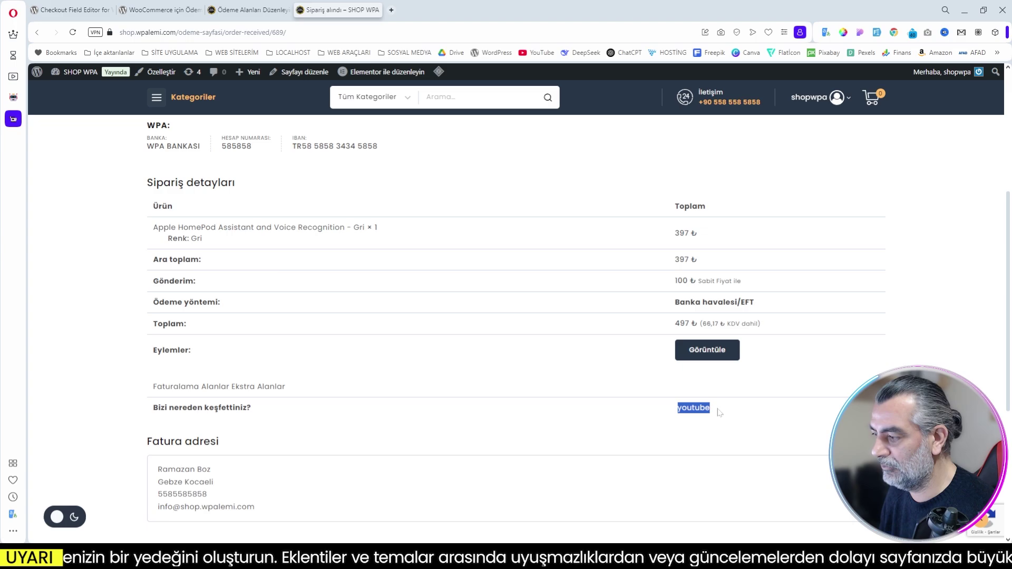
{"action": "left_click", "coordinate": [564, 406]}
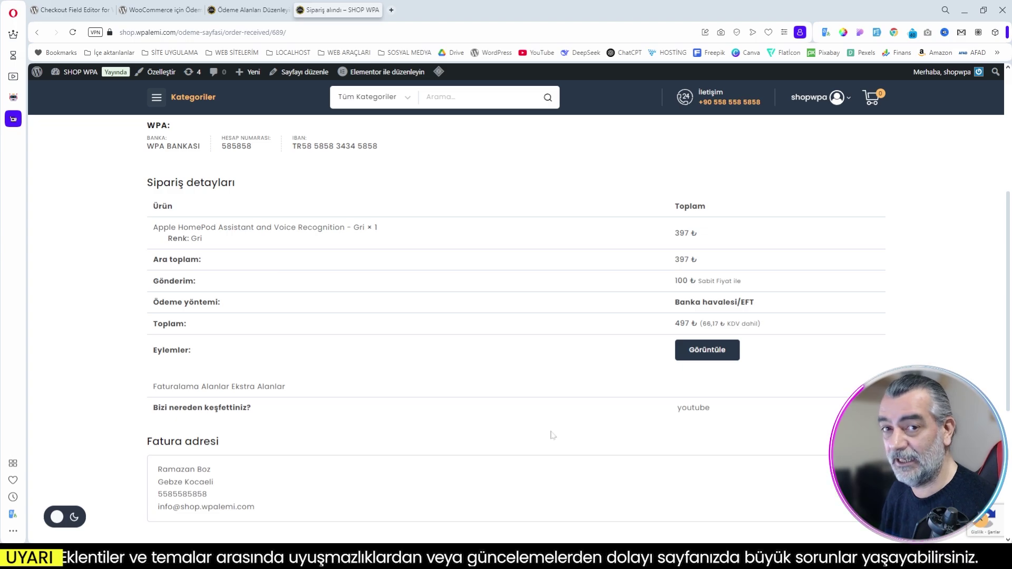
Step: Switch to the mail client and examine the extra billing fields section in the new order notification e-mail
{"action": "key", "text": "alt+Tab"}
{"action": "scroll", "coordinate": [368, 325], "scroll_direction": "down", "scroll_amount": 7}
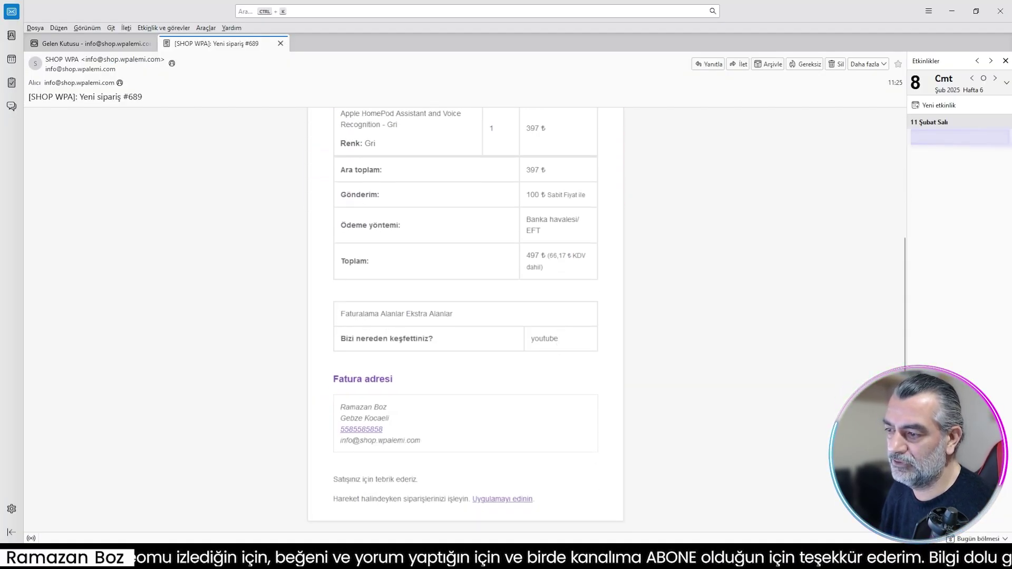
{"action": "left_click_drag", "start_coordinate": [341, 314], "coordinate": [444, 314]}
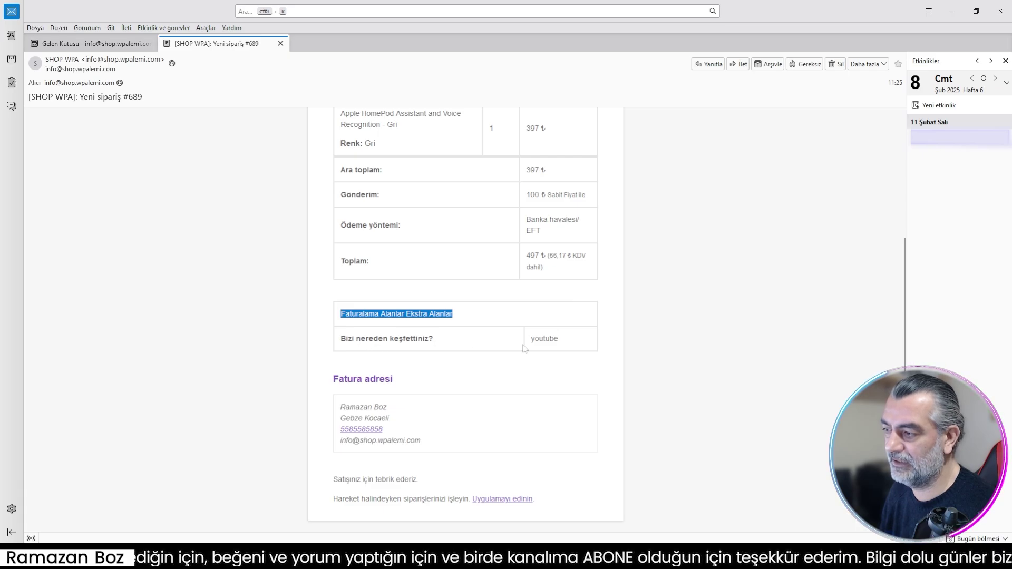
{"action": "left_click_drag", "start_coordinate": [531, 342], "coordinate": [574, 343]}
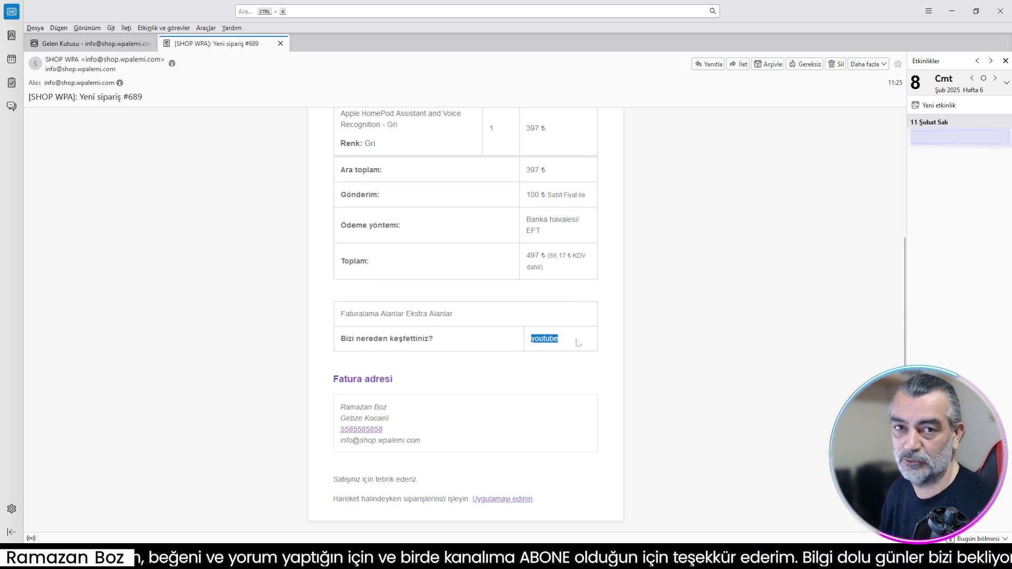
{"action": "scroll", "coordinate": [603, 345], "scroll_direction": "up", "scroll_amount": 3}
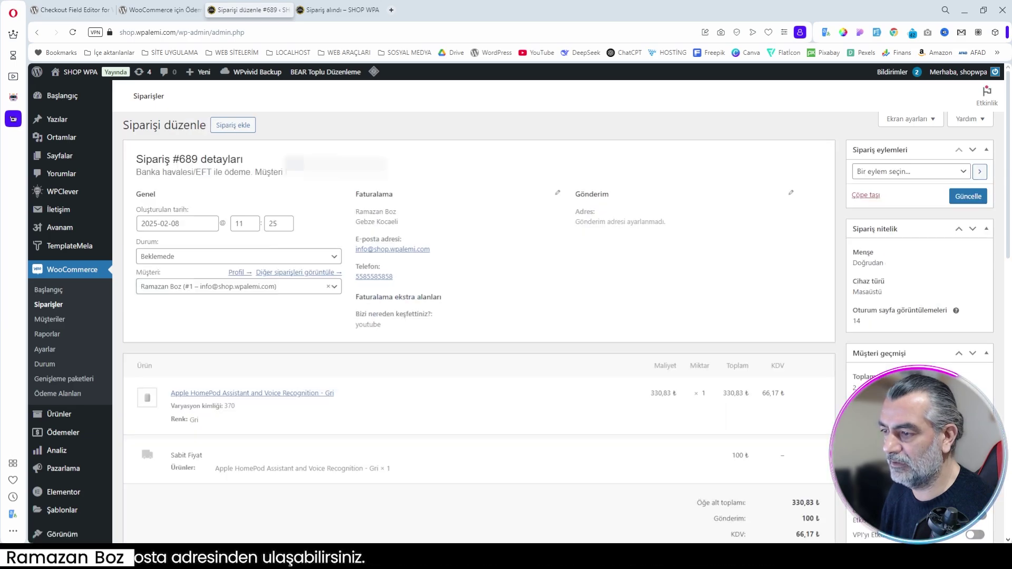
Step: Examine the extra billing fields on the new order's edit page in the WooCommerce admin
{"action": "left_click_drag", "start_coordinate": [355, 297], "coordinate": [446, 315]}
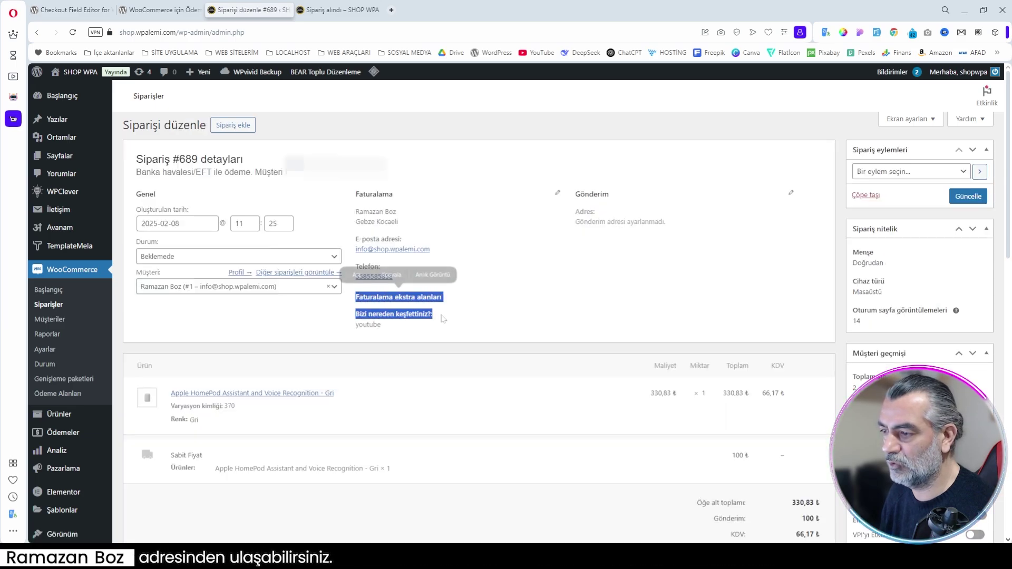
{"action": "left_click", "coordinate": [445, 314]}
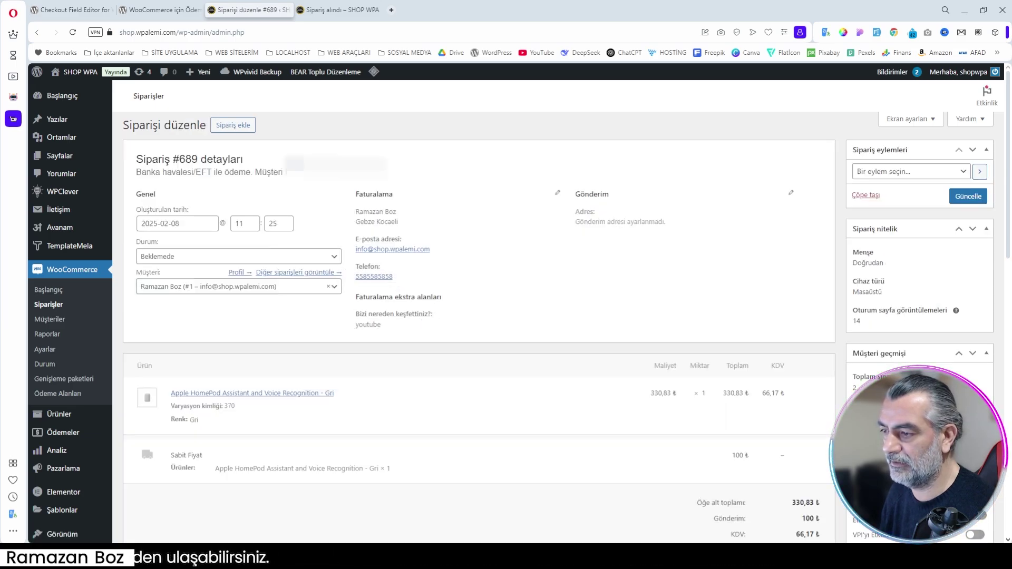